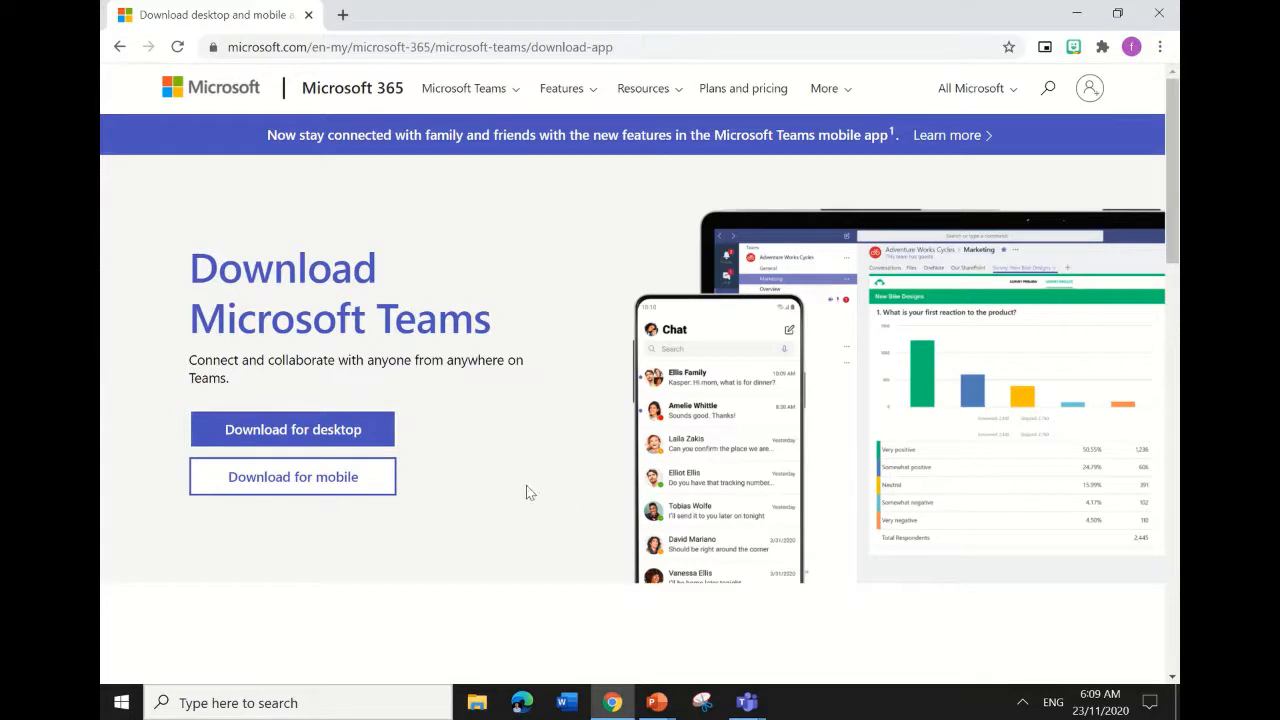
# Sign in to the Teams window with the work account e-mail address.
pyautogui.moveTo(748, 705)
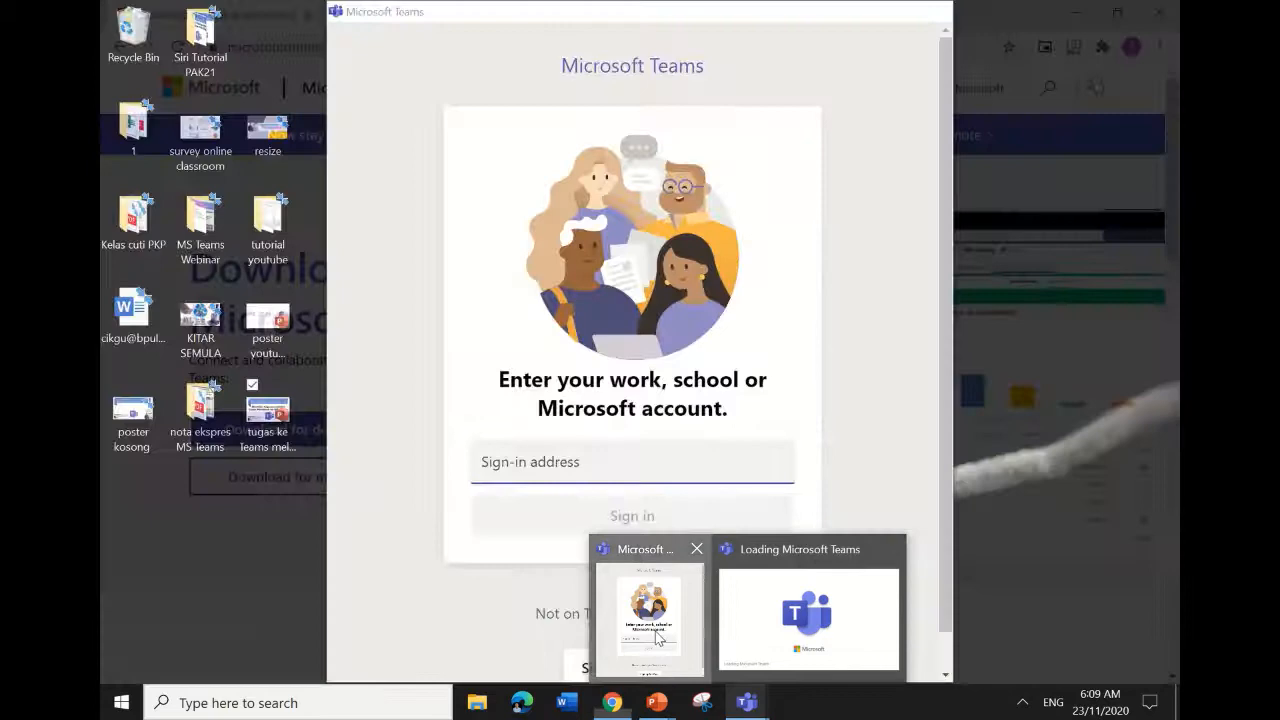
pyautogui.click(653, 625)
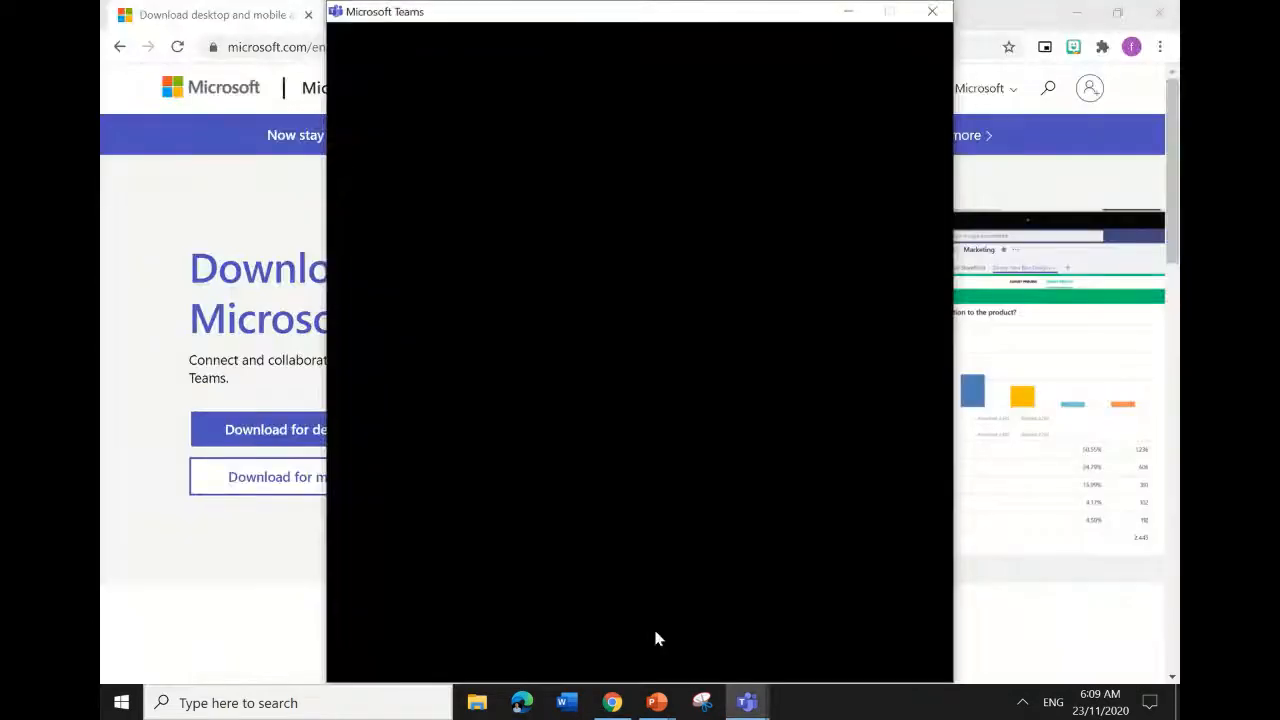
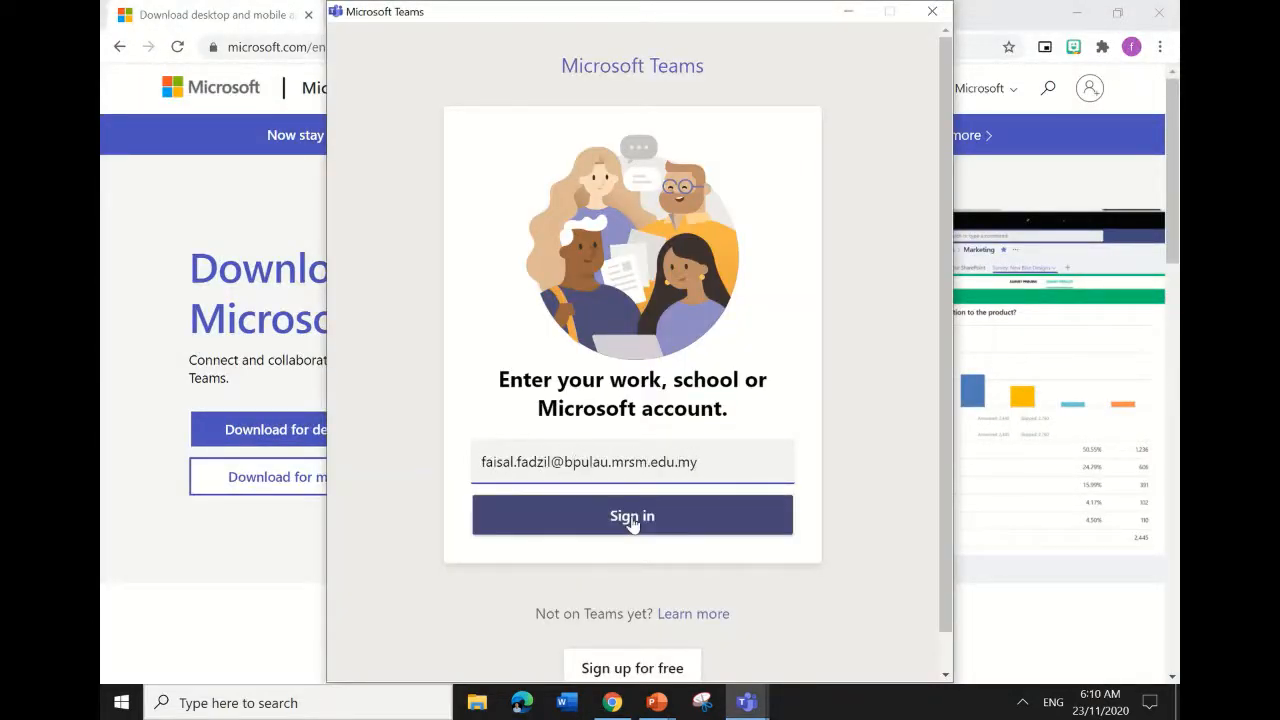
pyautogui.click(632, 518)
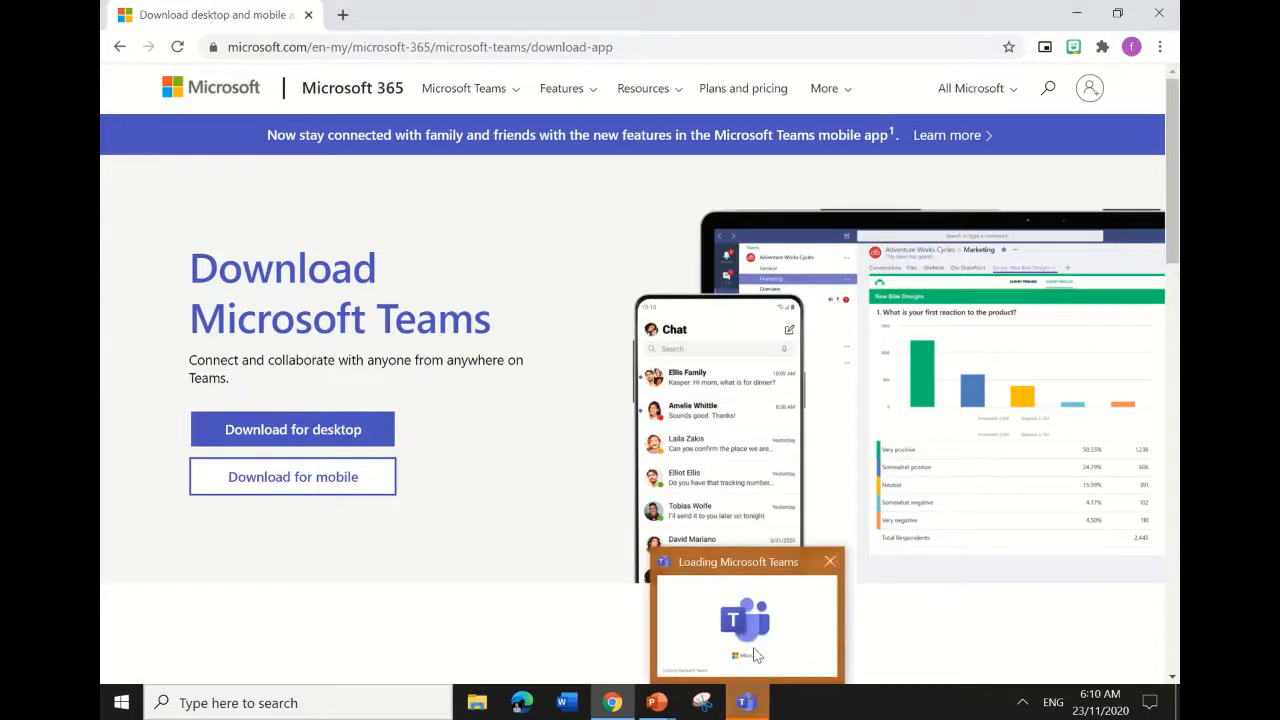
# Bring up the loading Teams window and maximize it to full screen.
pyautogui.click(757, 655)
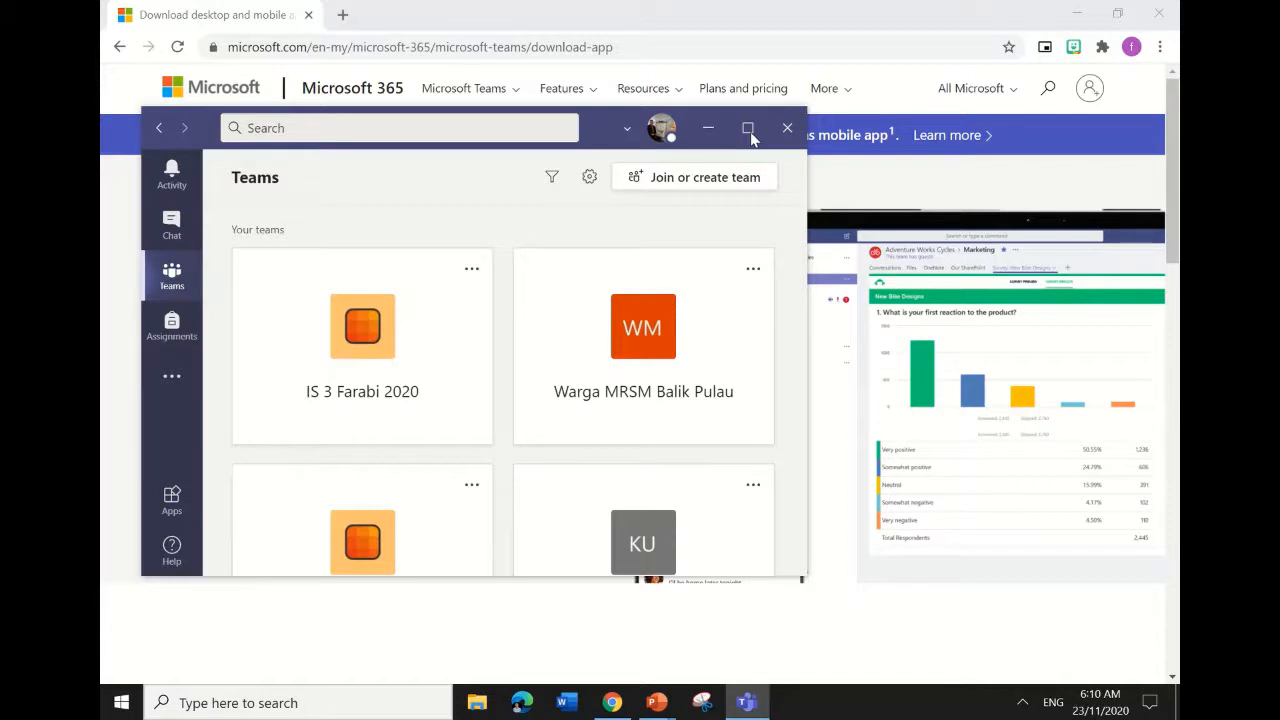
pyautogui.click(748, 130)
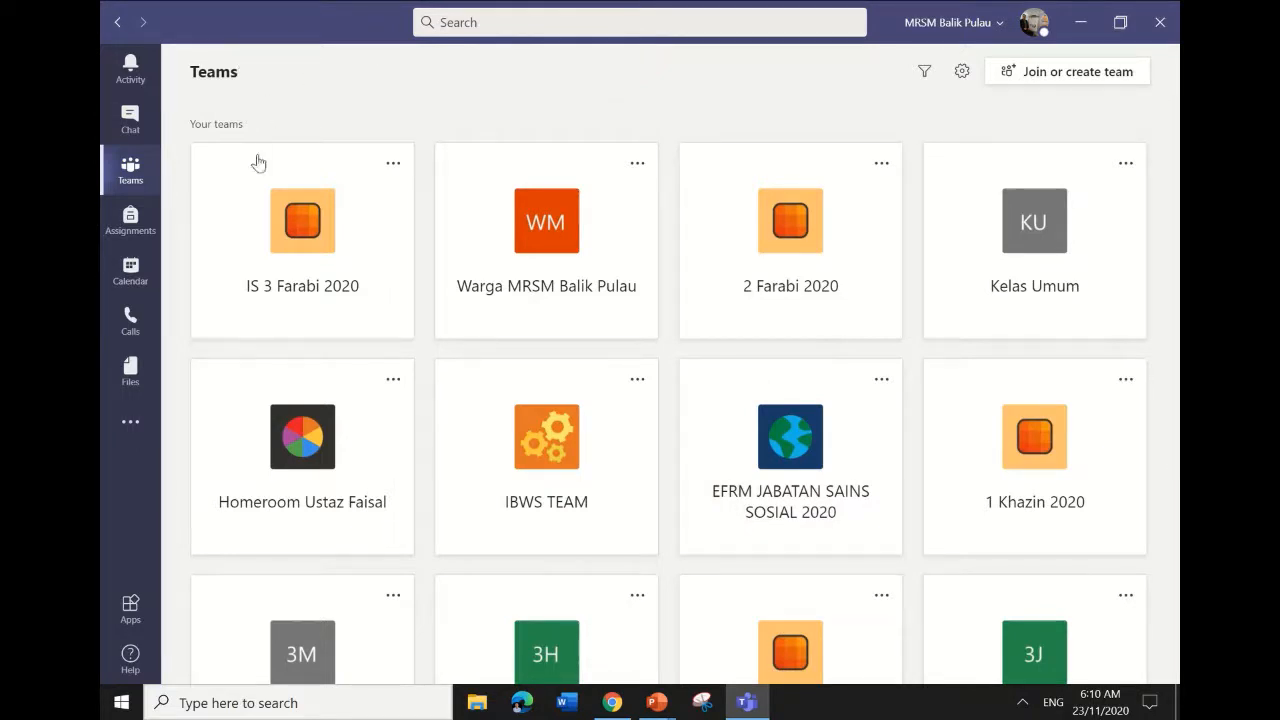
# Show the Calendar's 23–27 November 2020 working week and select Monday 10:00.
pyautogui.click(130, 272)
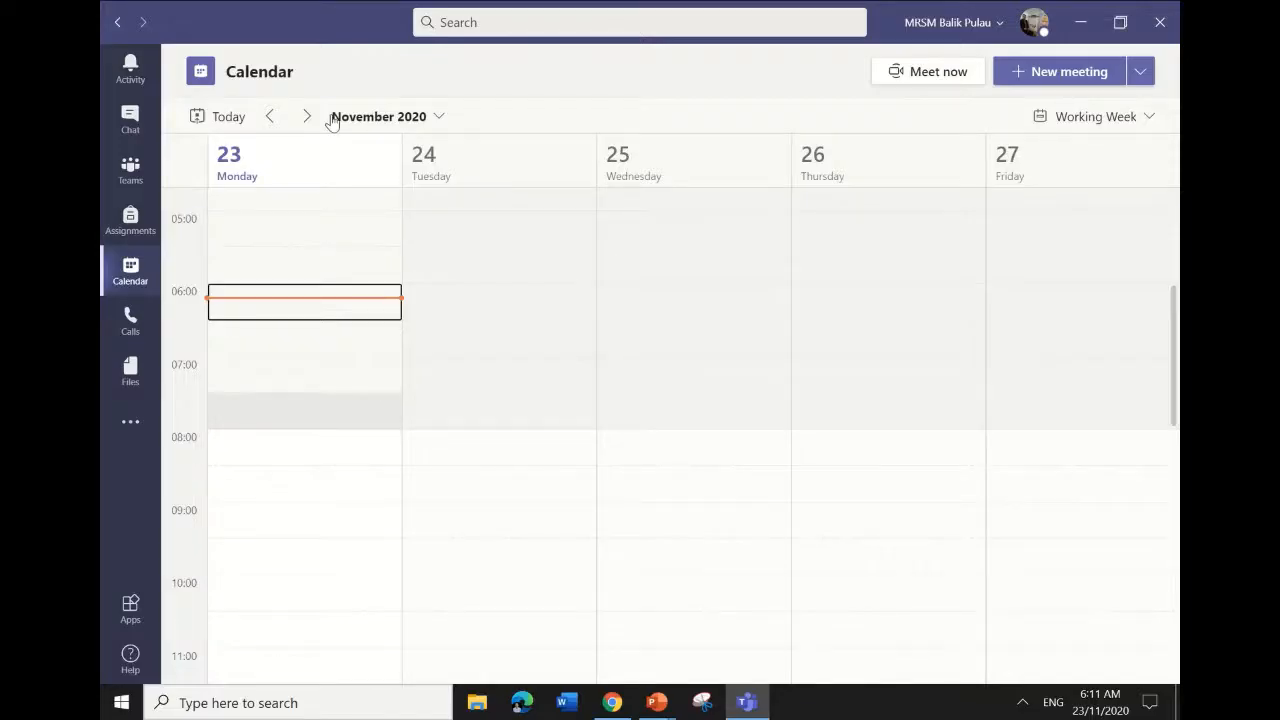
pyautogui.click(447, 120)
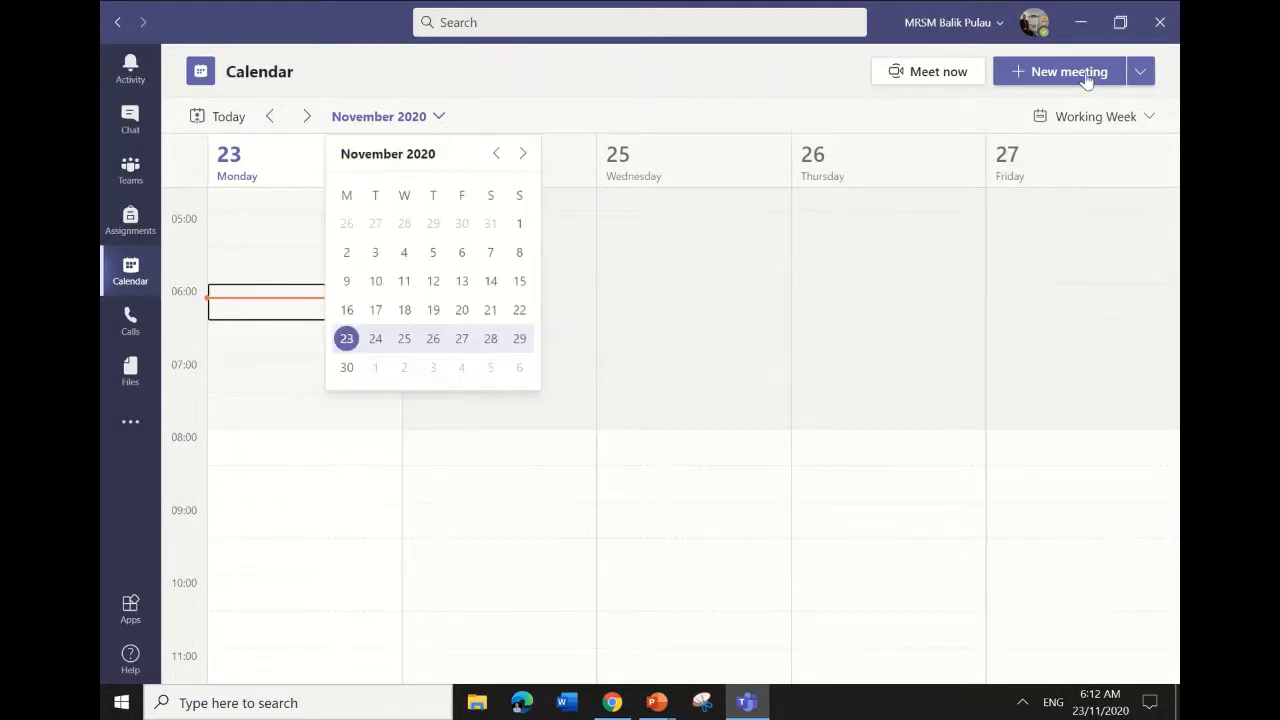
pyautogui.click(1151, 117)
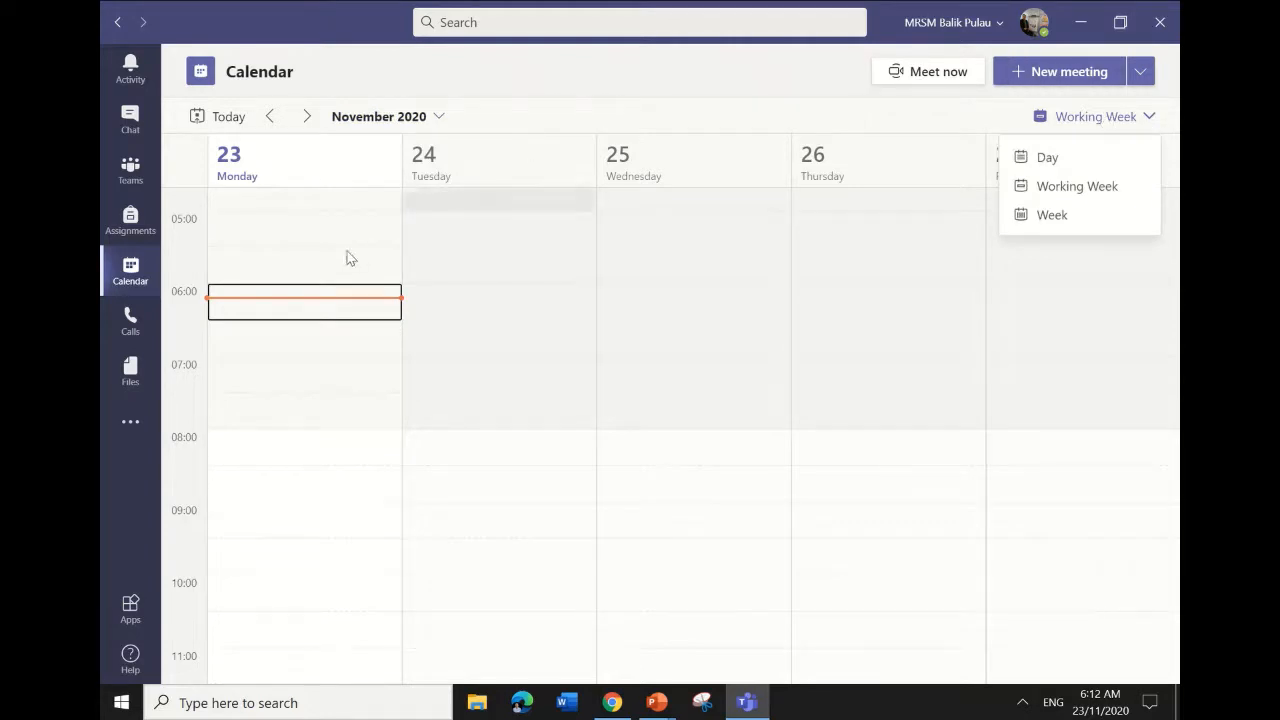
pyautogui.click(276, 586)
pyautogui.click(276, 586)
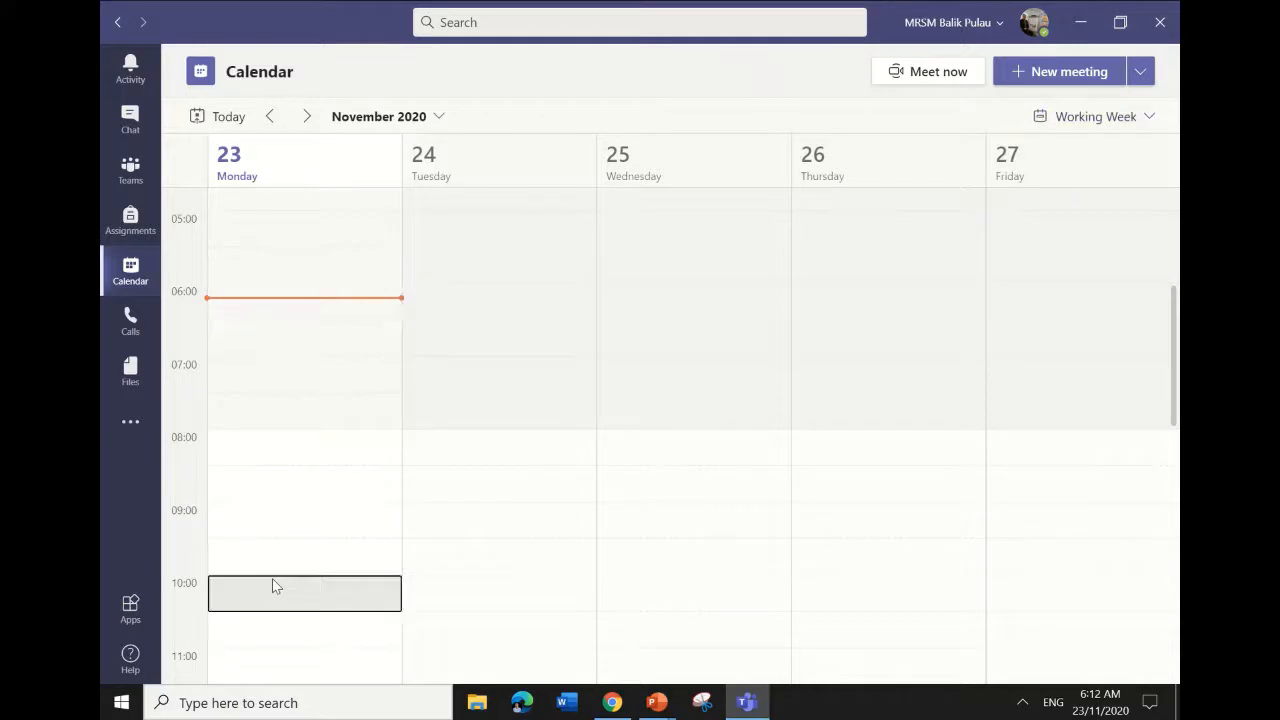
# Create a Monday 10:00 meeting titled 'Meeting/kelas online' with one colleague as required attendee.
pyautogui.doubleClick(300, 589)
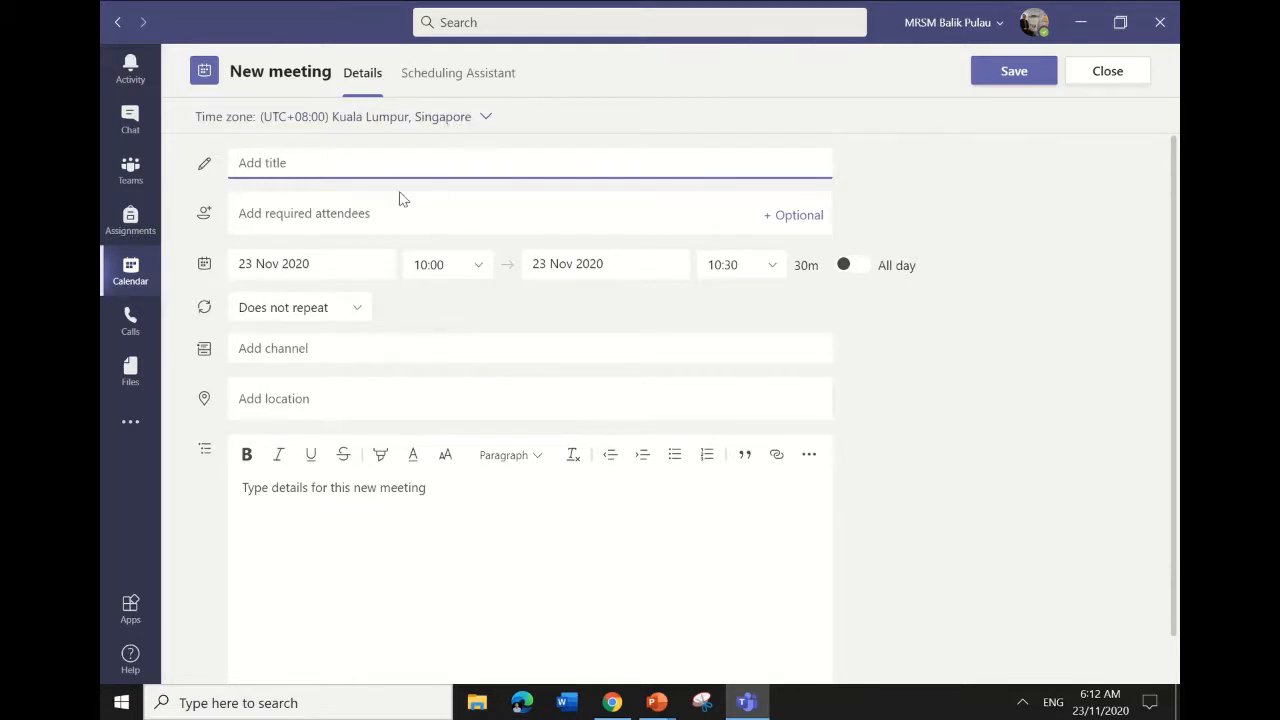
pyautogui.write('Meeting/kelas')
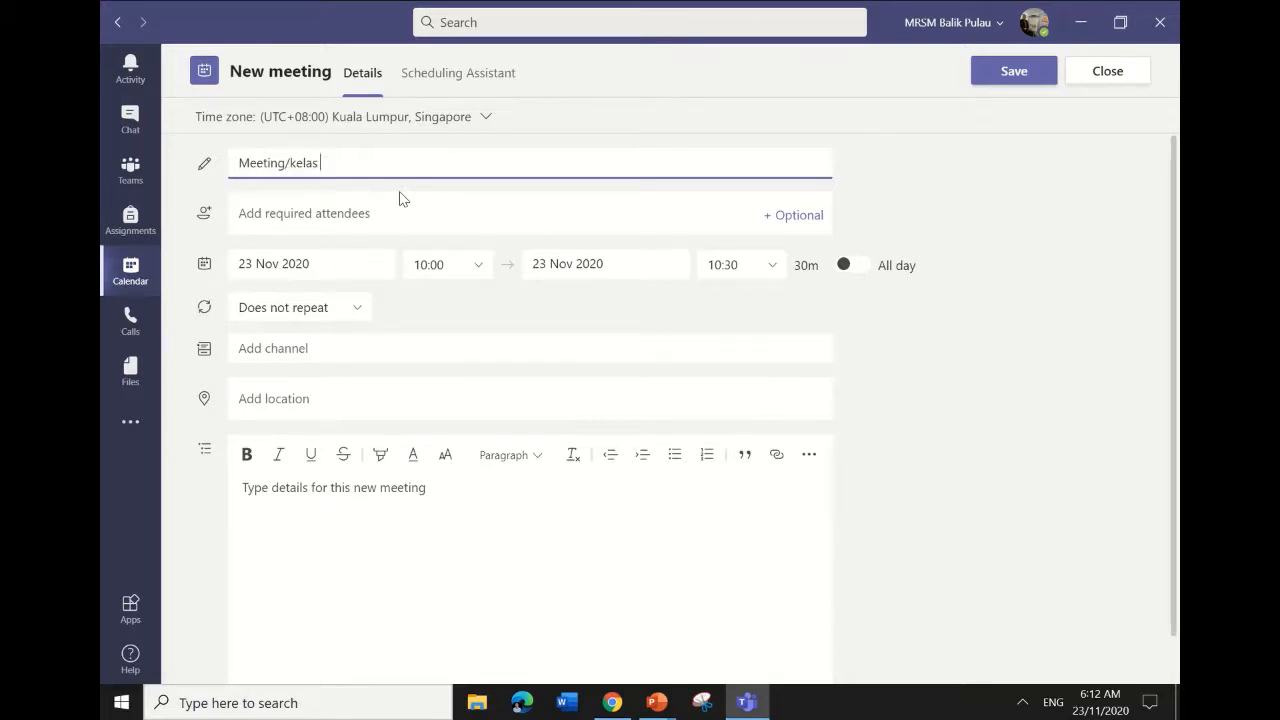
pyautogui.write(' online')
pyautogui.click(408, 212)
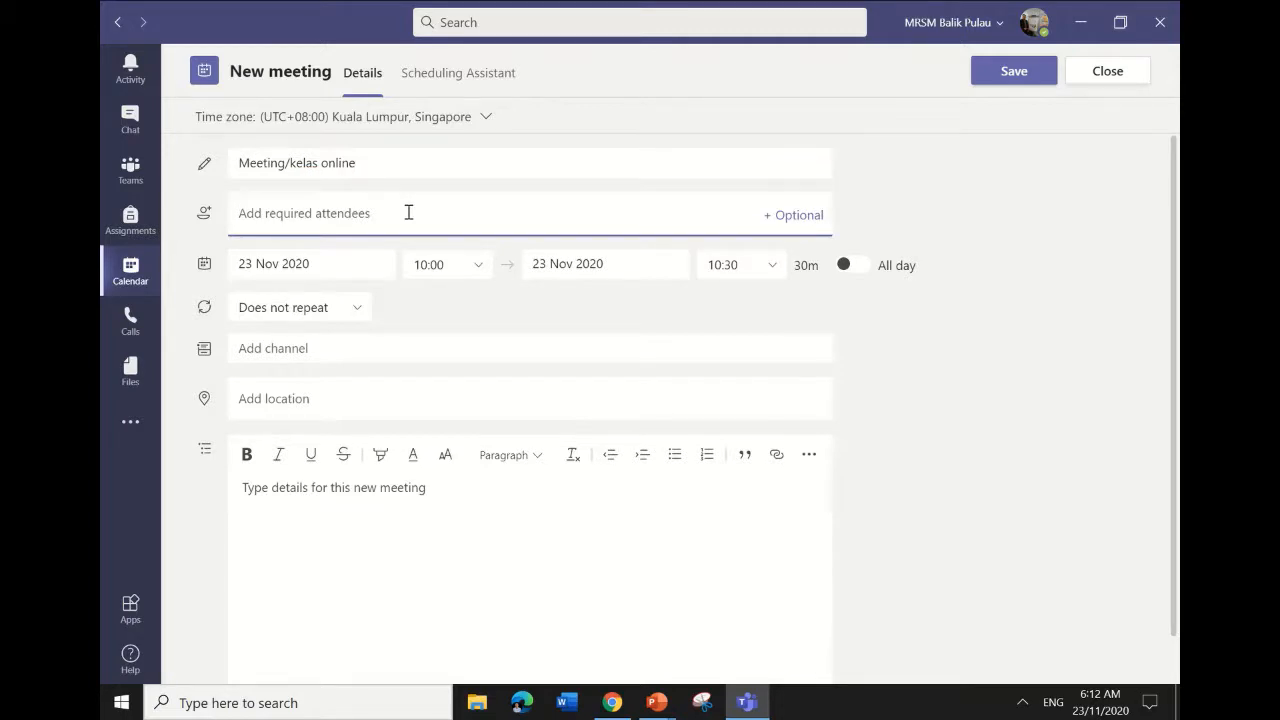
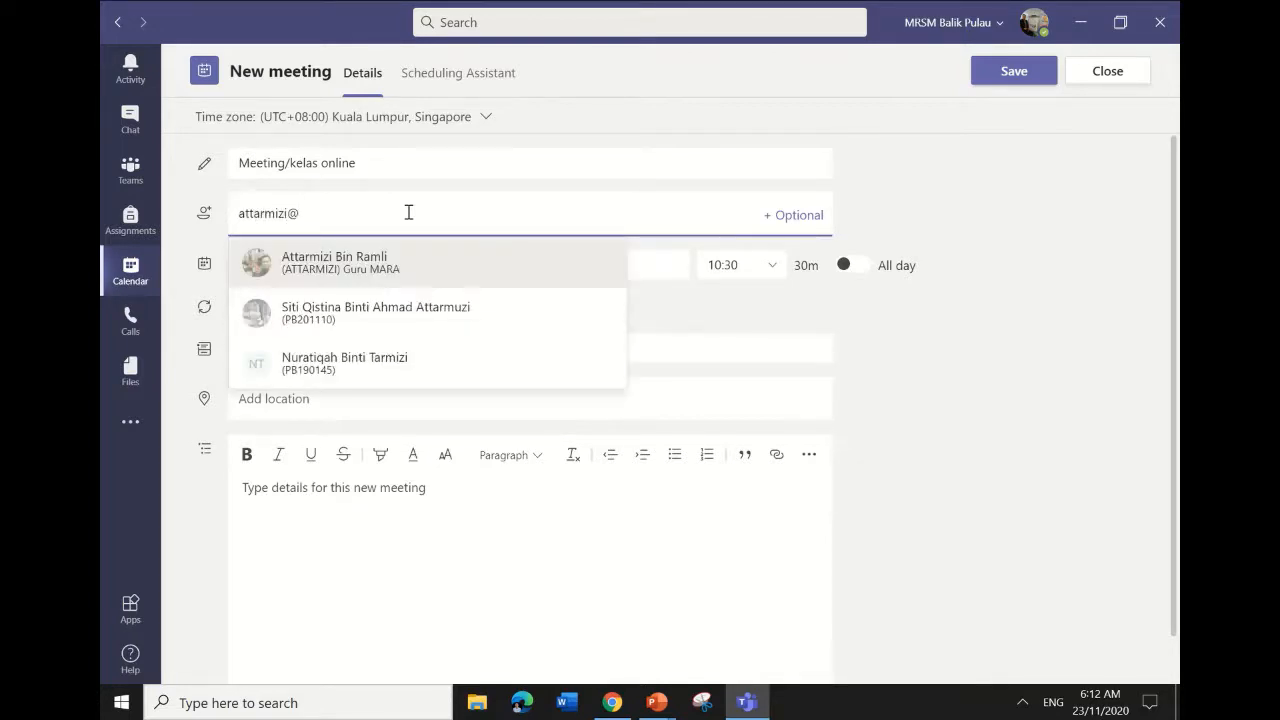
pyautogui.click(419, 263)
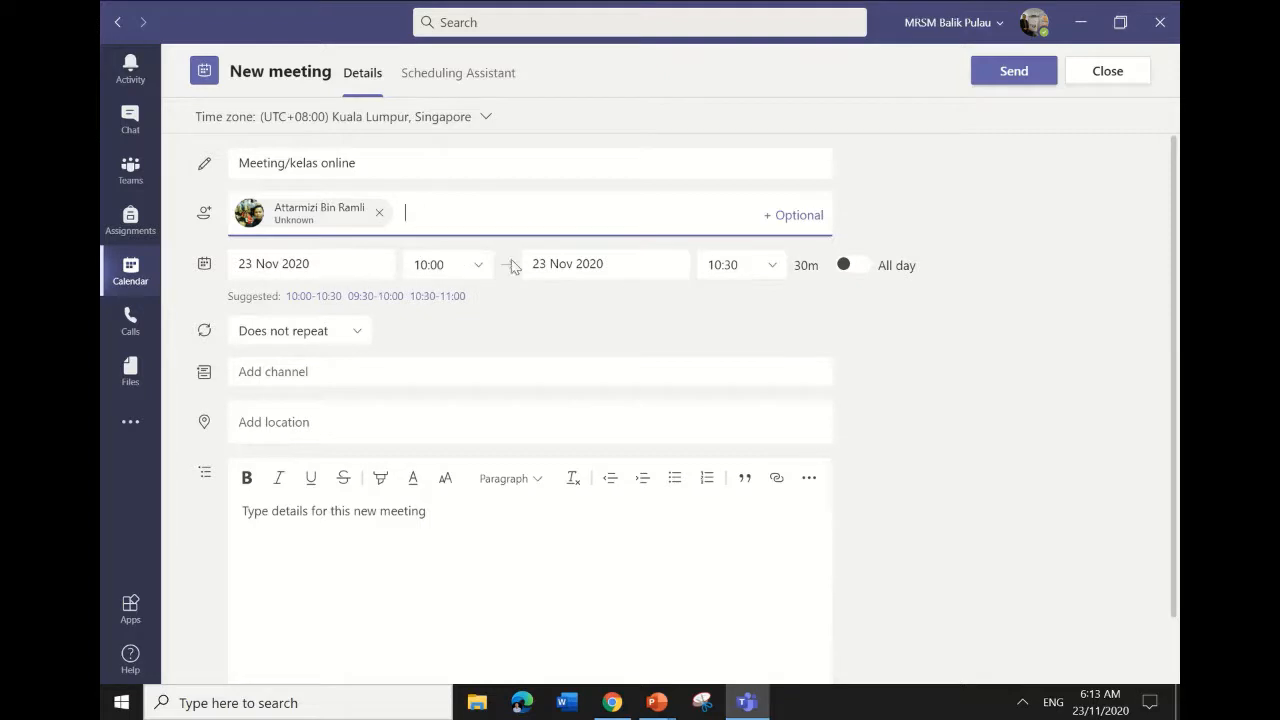
# Make the meeting end at 11:00 (1h), leaving the channel field empty.
pyautogui.click(772, 268)
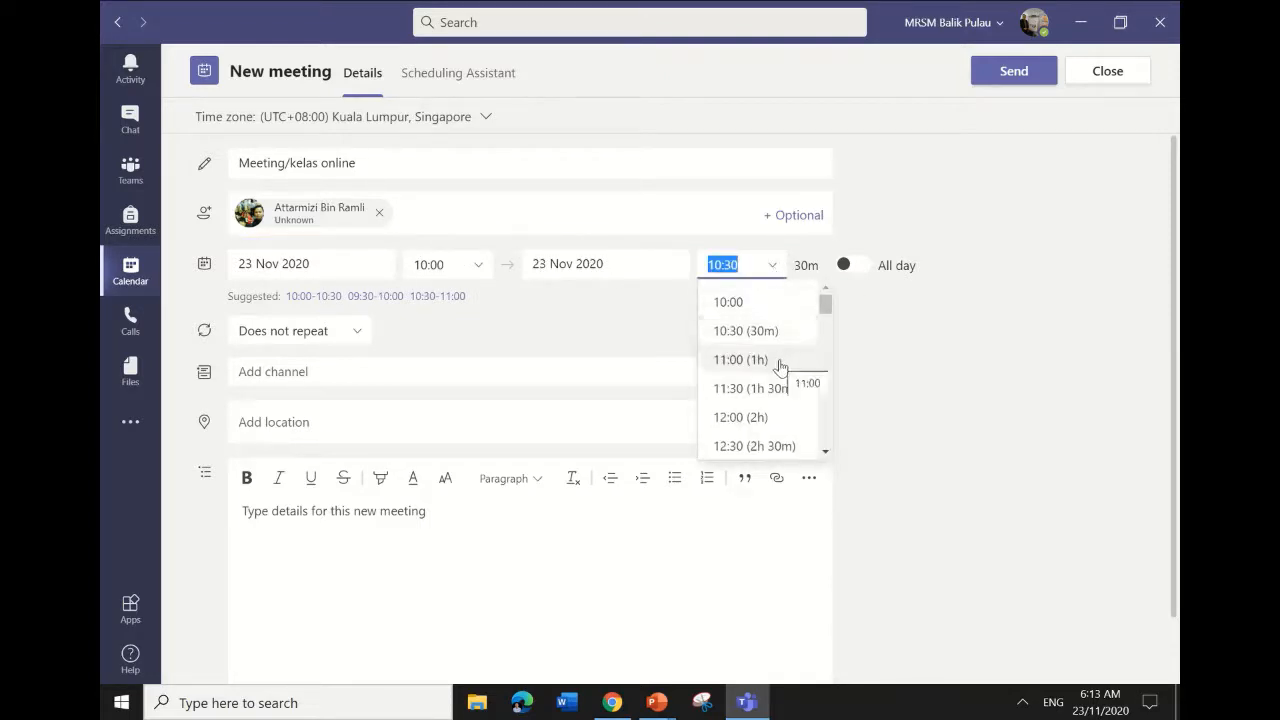
pyautogui.click(783, 360)
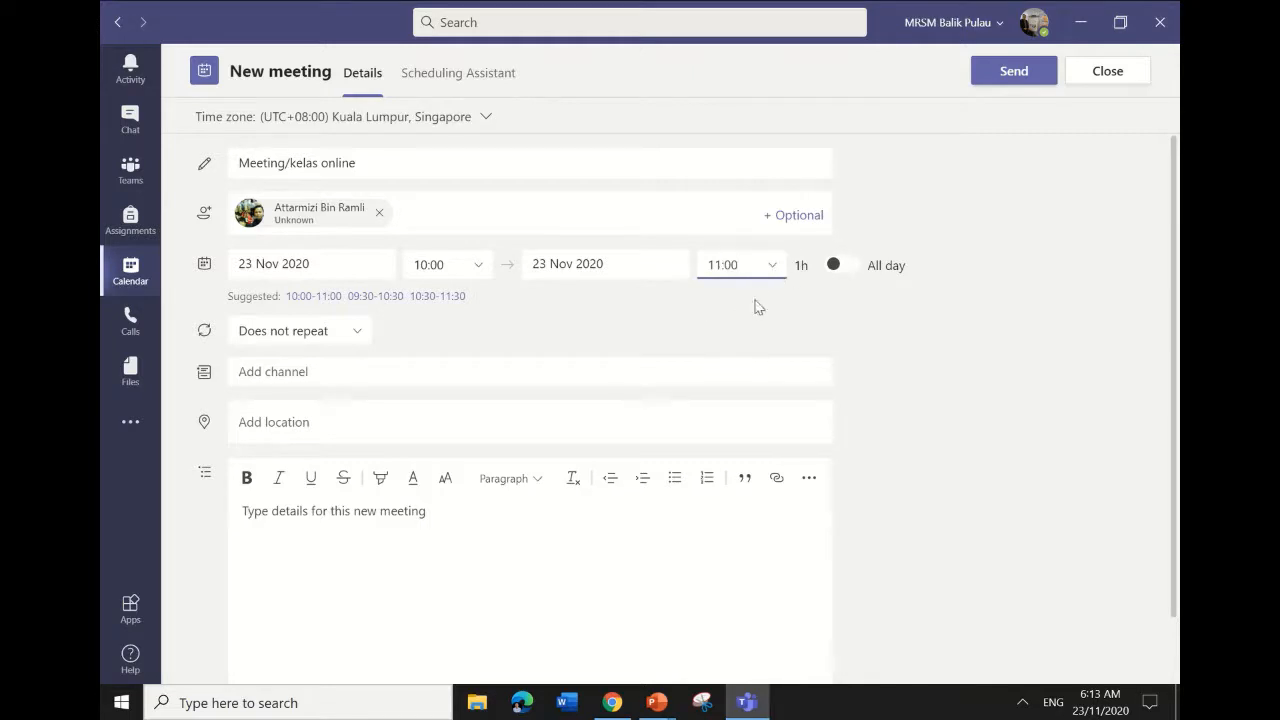
pyautogui.click(314, 378)
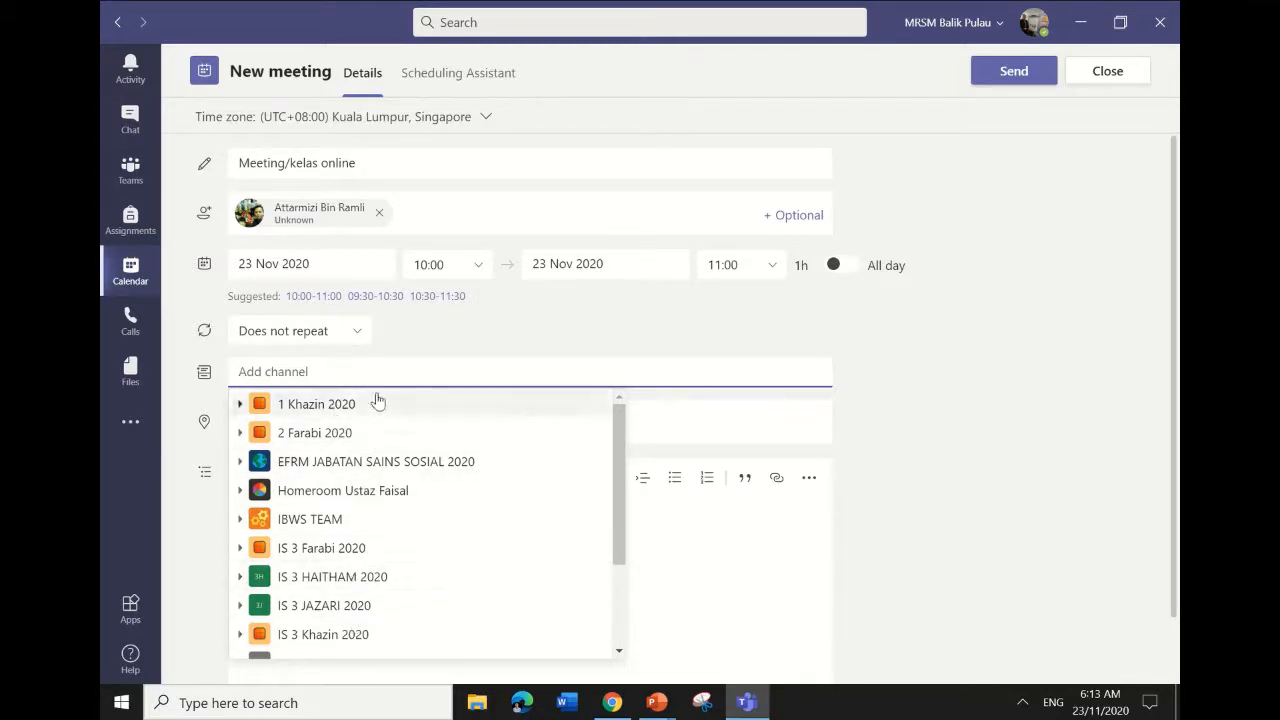
pyautogui.click(405, 348)
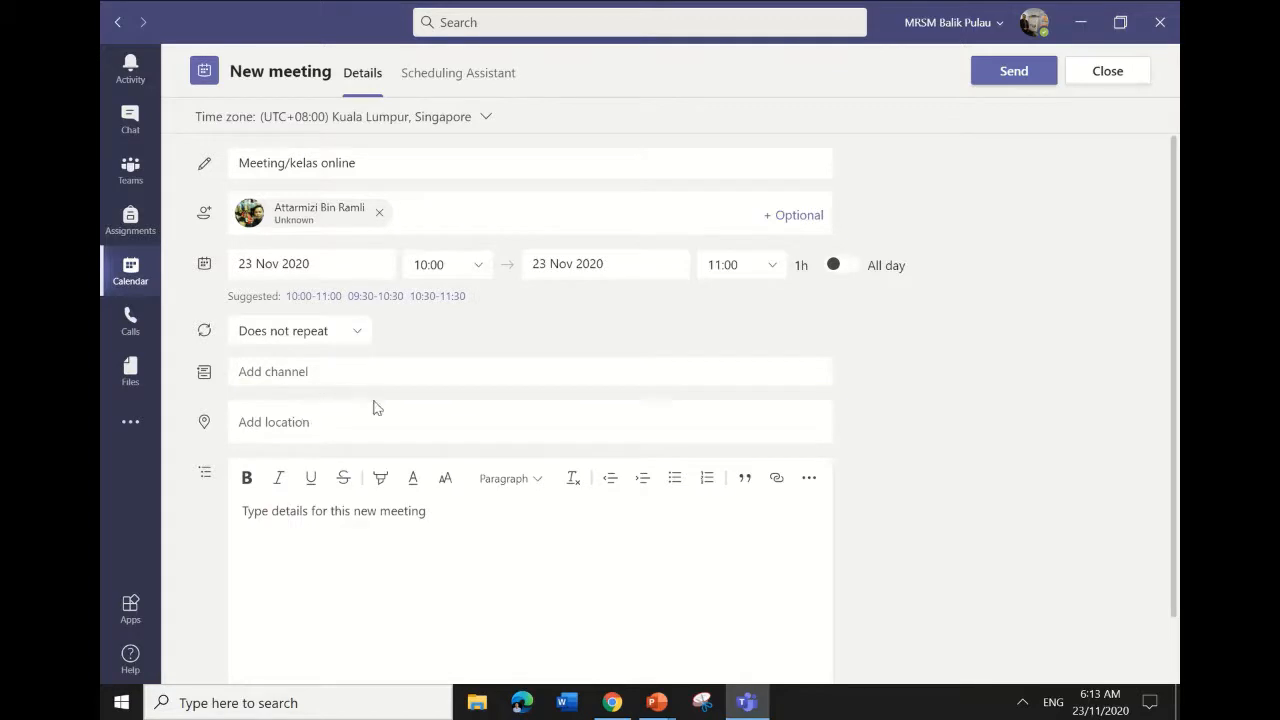
pyautogui.click(344, 375)
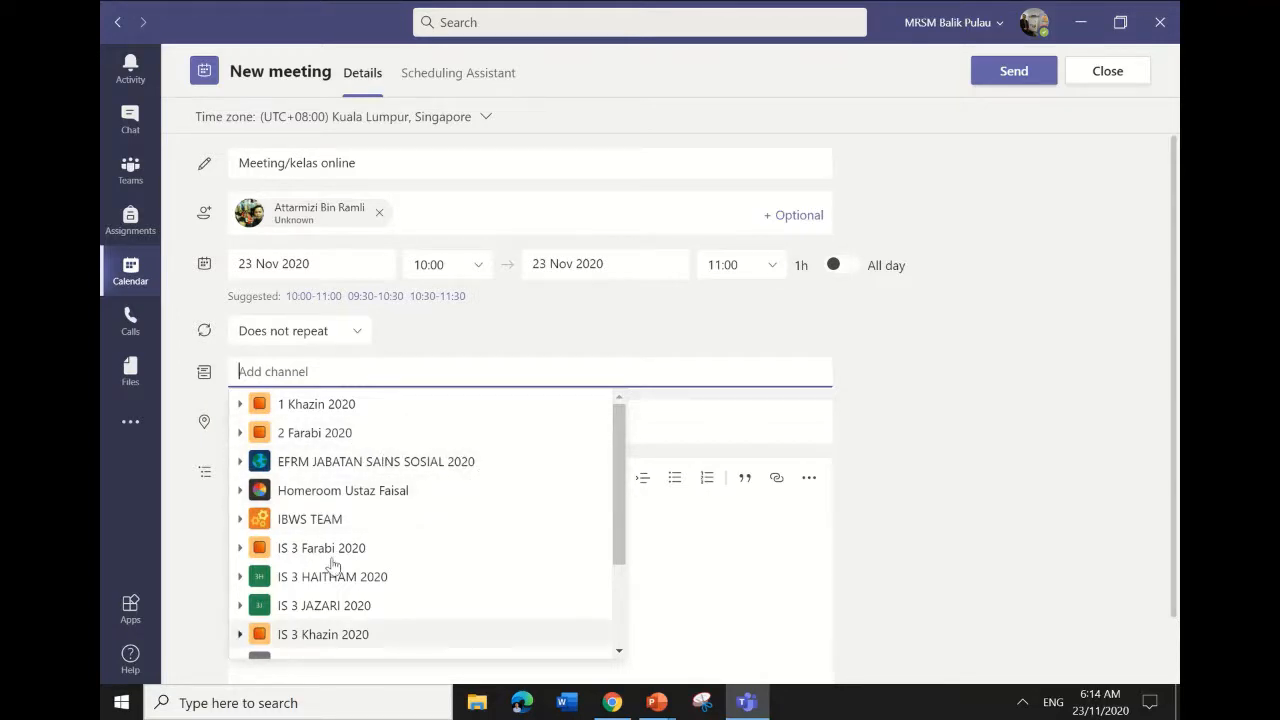
pyautogui.click(467, 350)
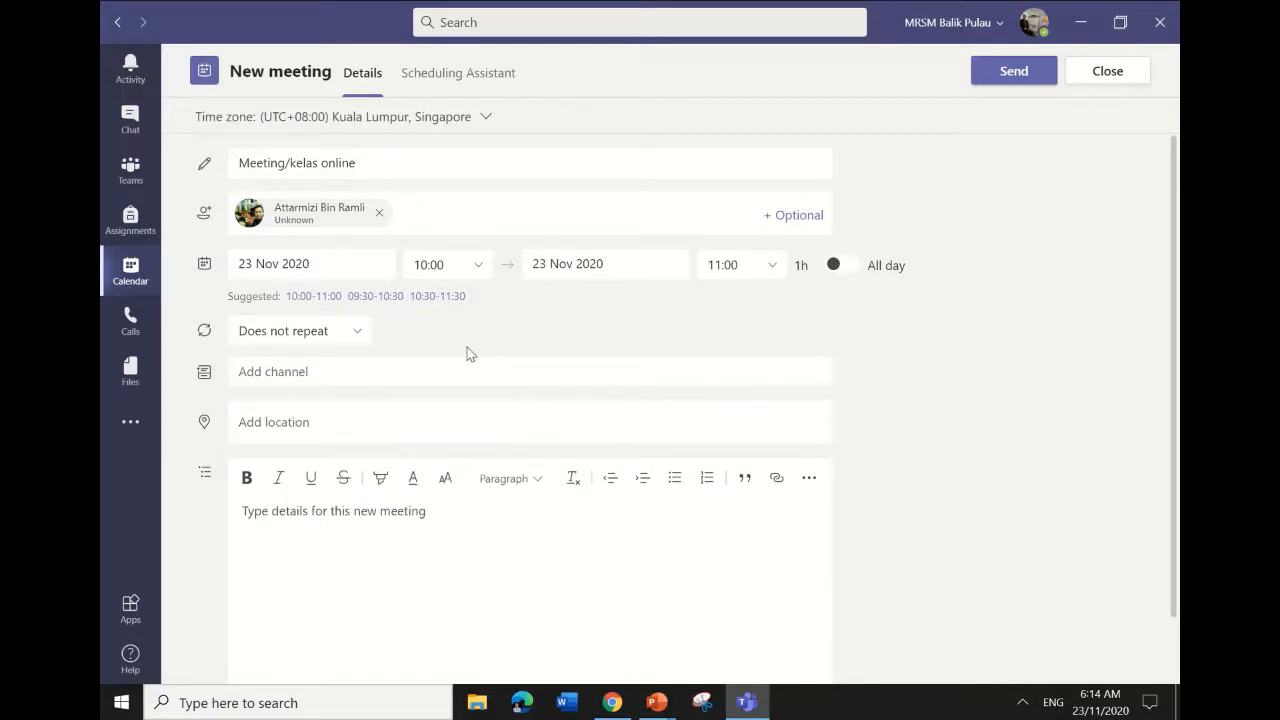
# Set the meeting location to 'rumah masing2'.
pyautogui.click(439, 424)
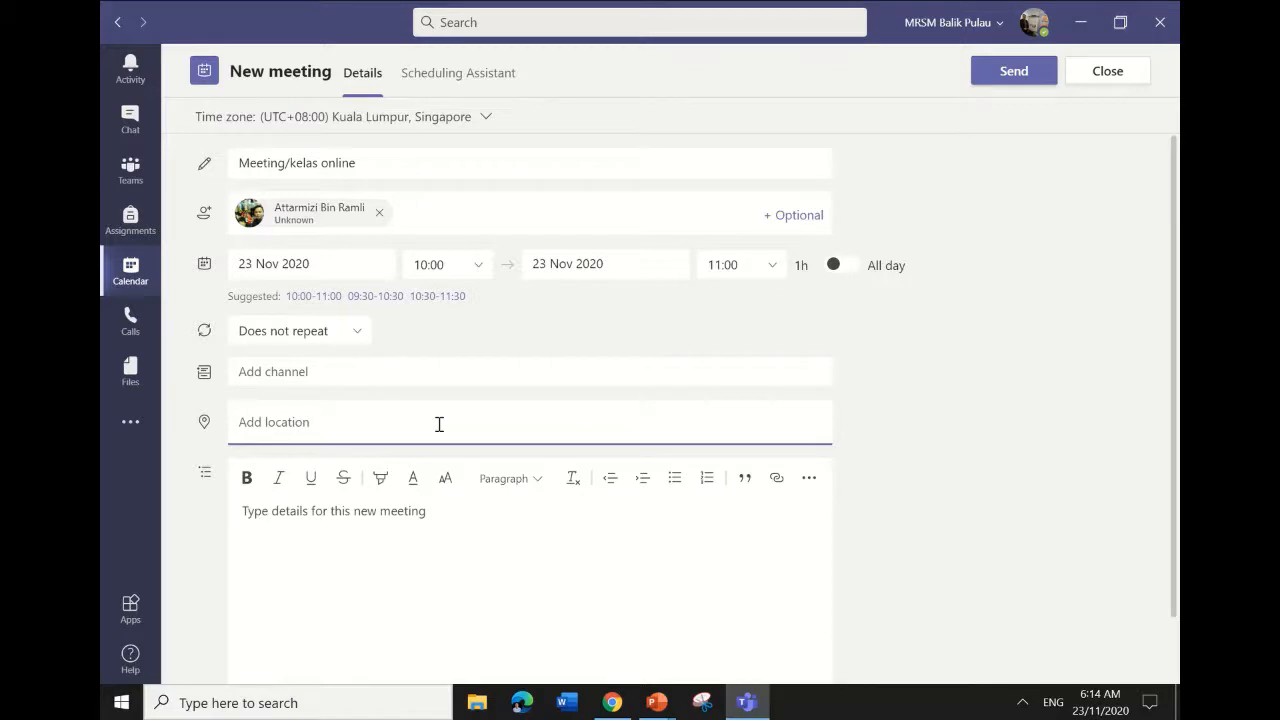
pyautogui.write('rumah ')
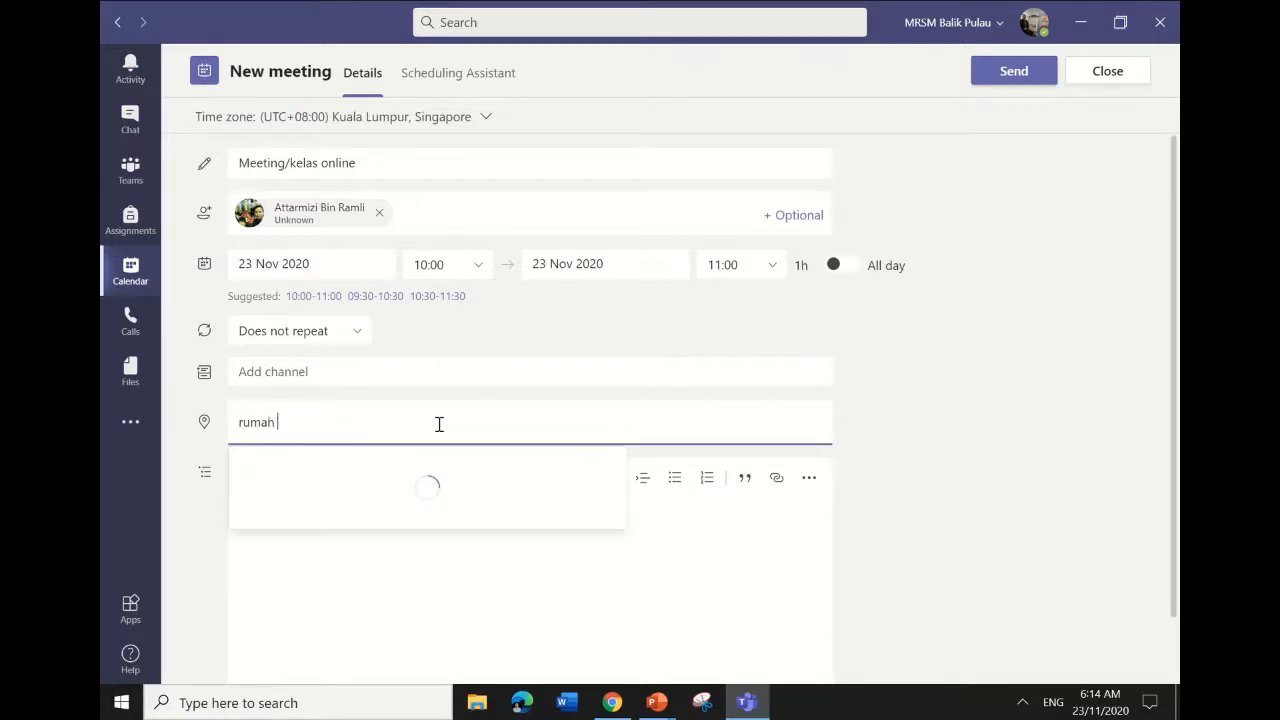
pyautogui.write('masing2')
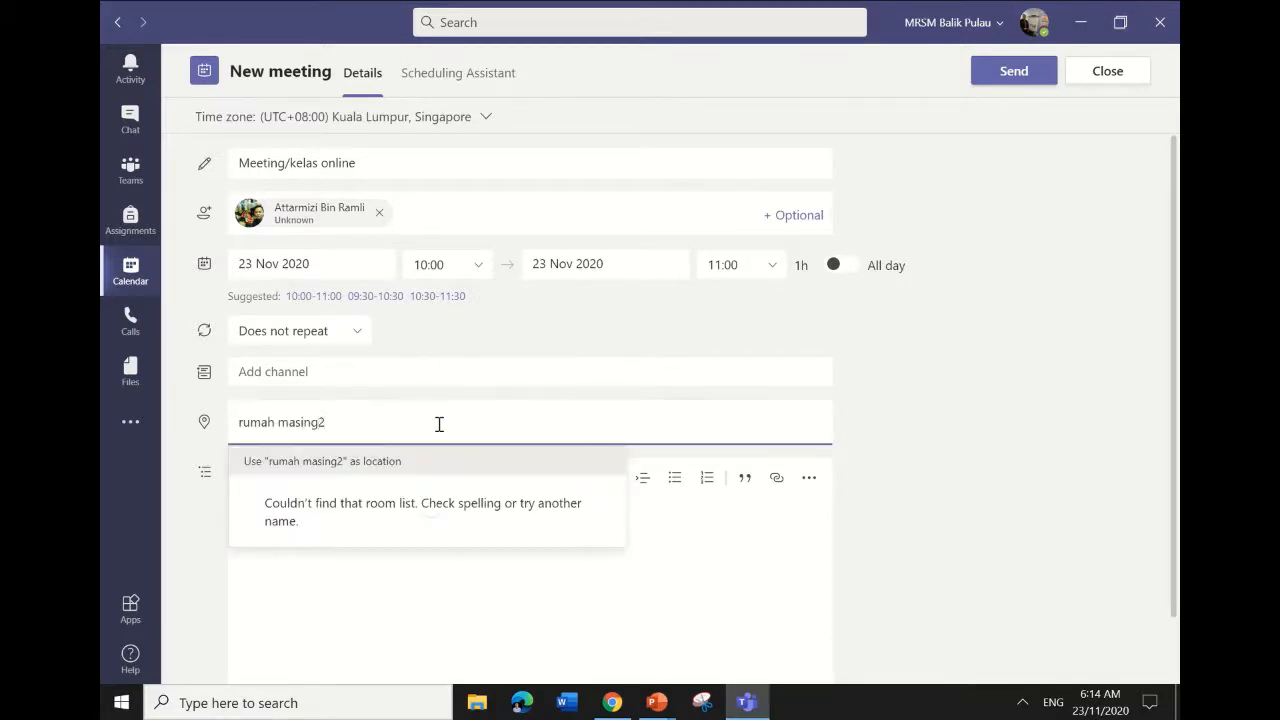
pyautogui.press('Return')
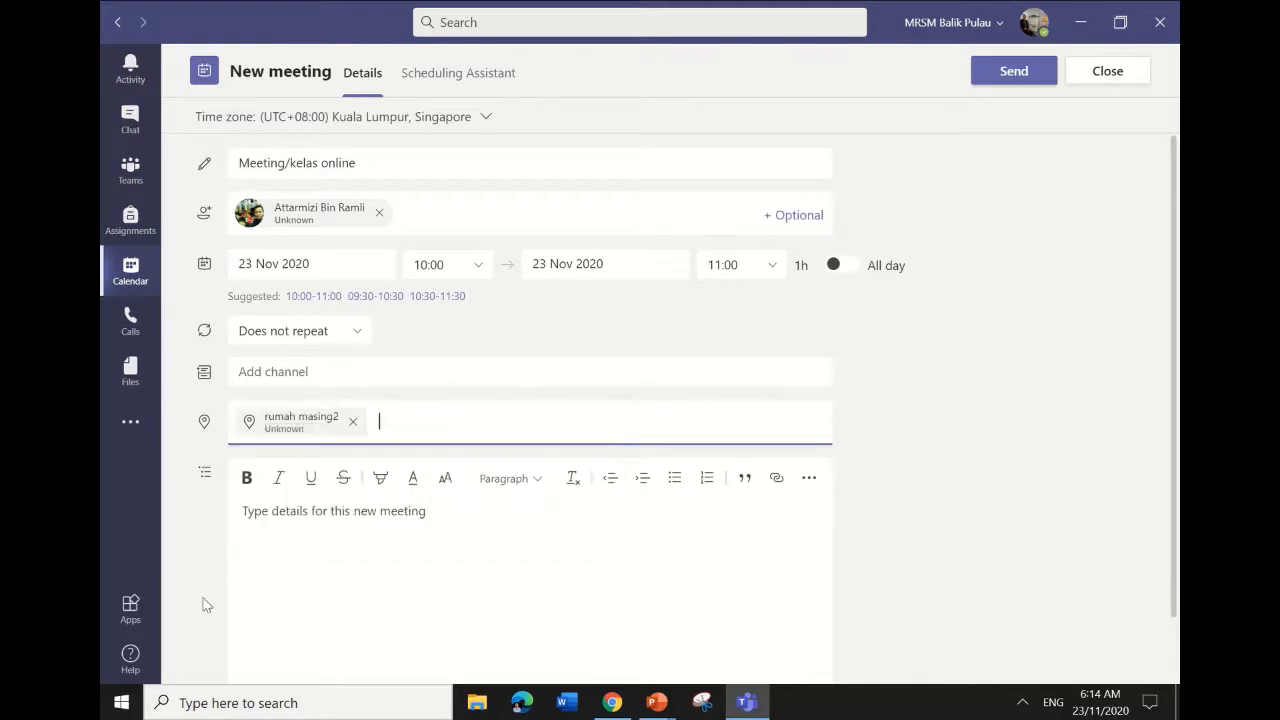
pyautogui.click(294, 546)
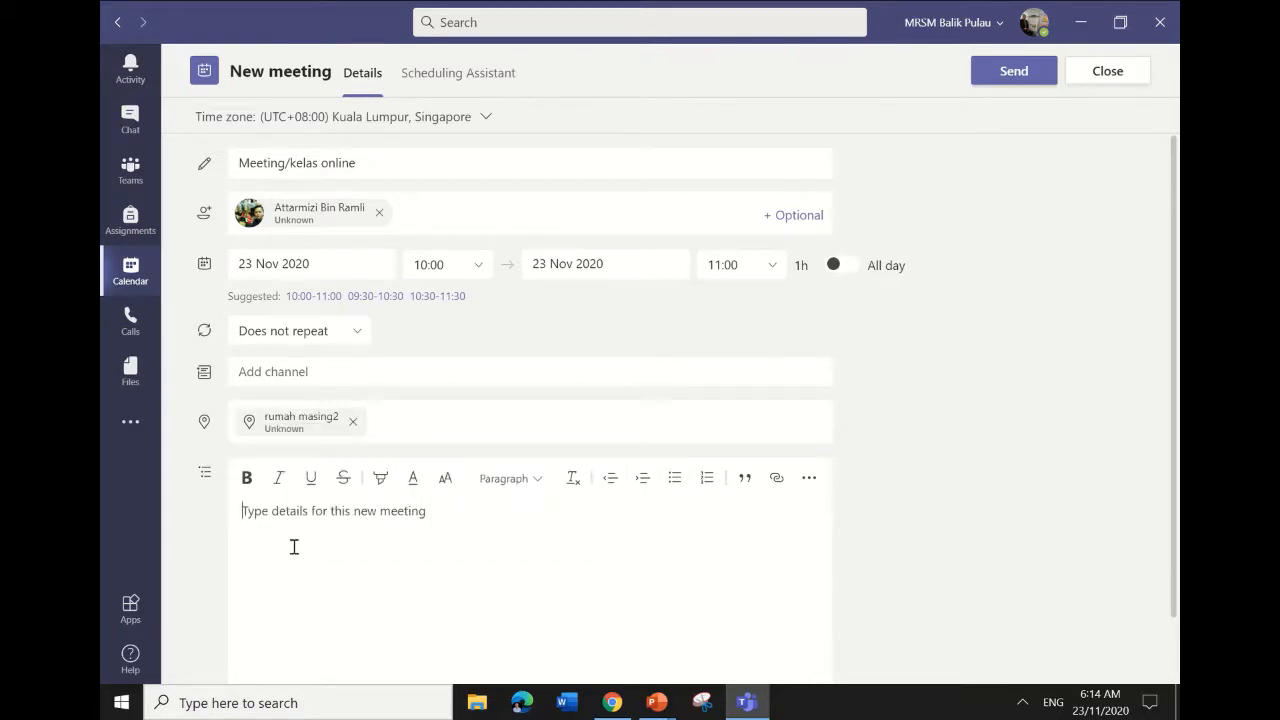
# Describe the meeting as 'Meeting pertama online.Jom kita cuba' and send the invitation.
pyautogui.write('Meet')
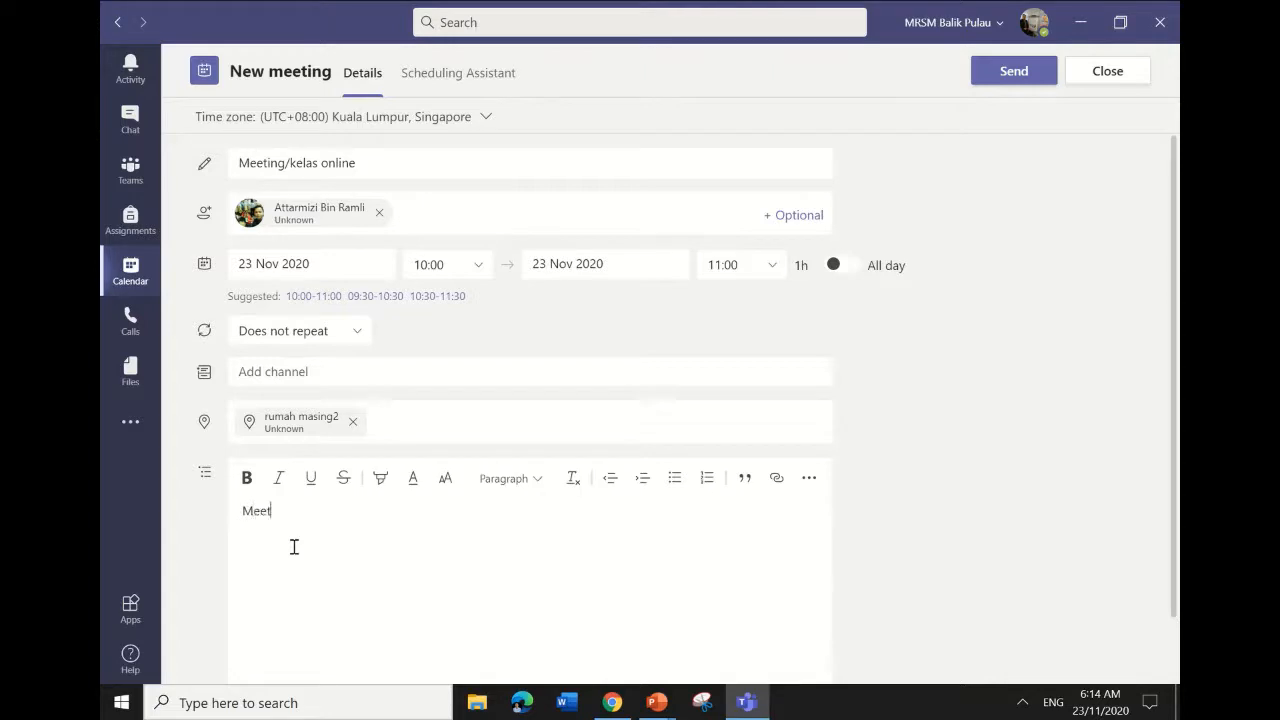
pyautogui.write('ing pertama online.Jom ')
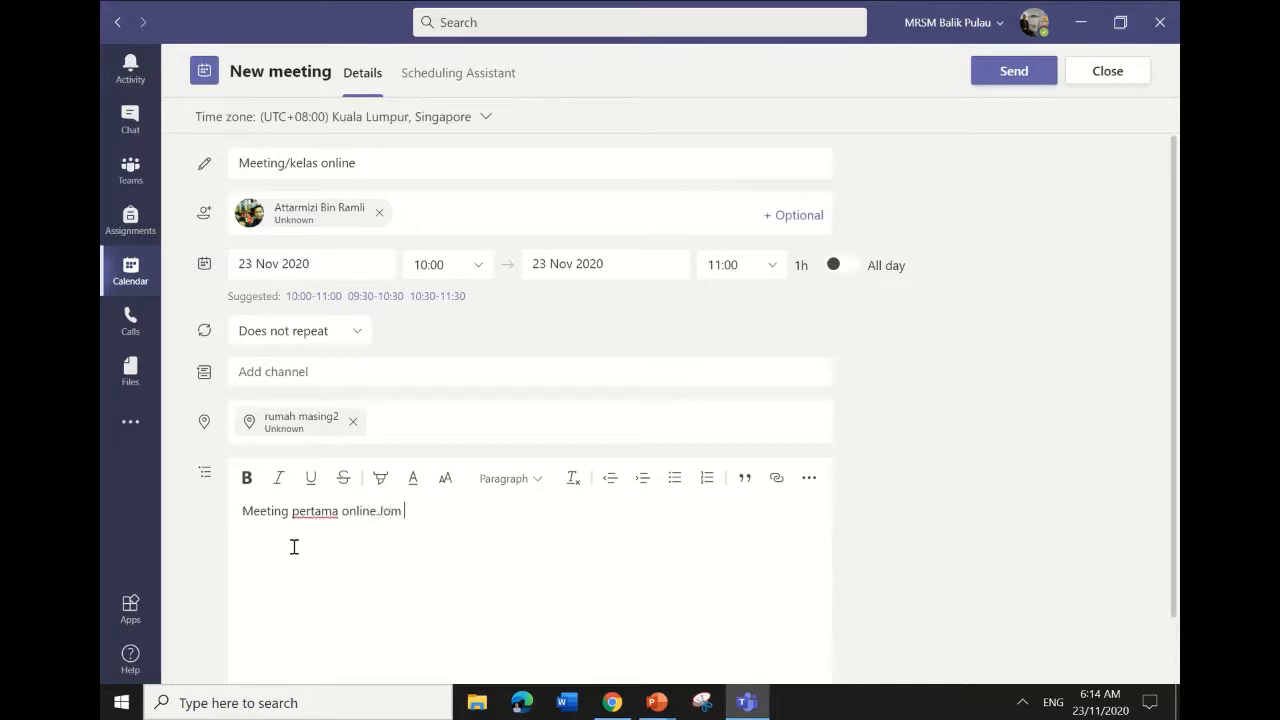
pyautogui.write('kita cuba')
pyautogui.scroll(-1, 294, 547)
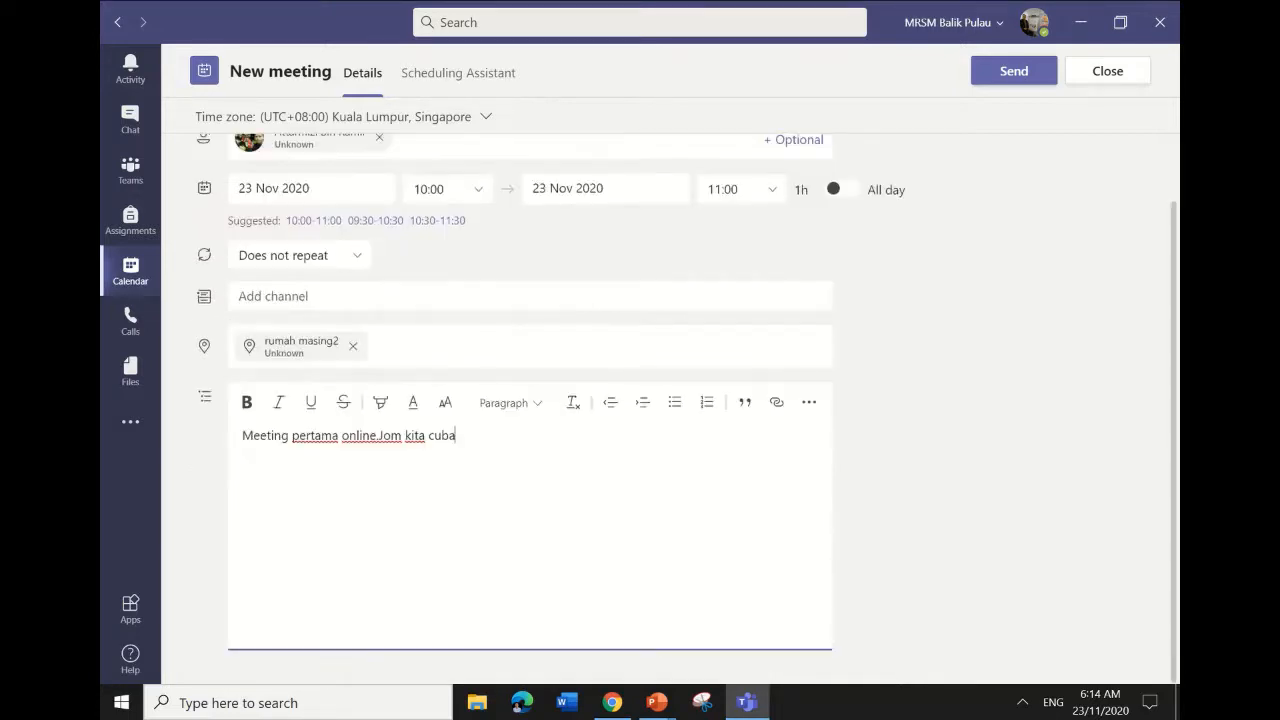
pyautogui.scroll(1, 530, 400)
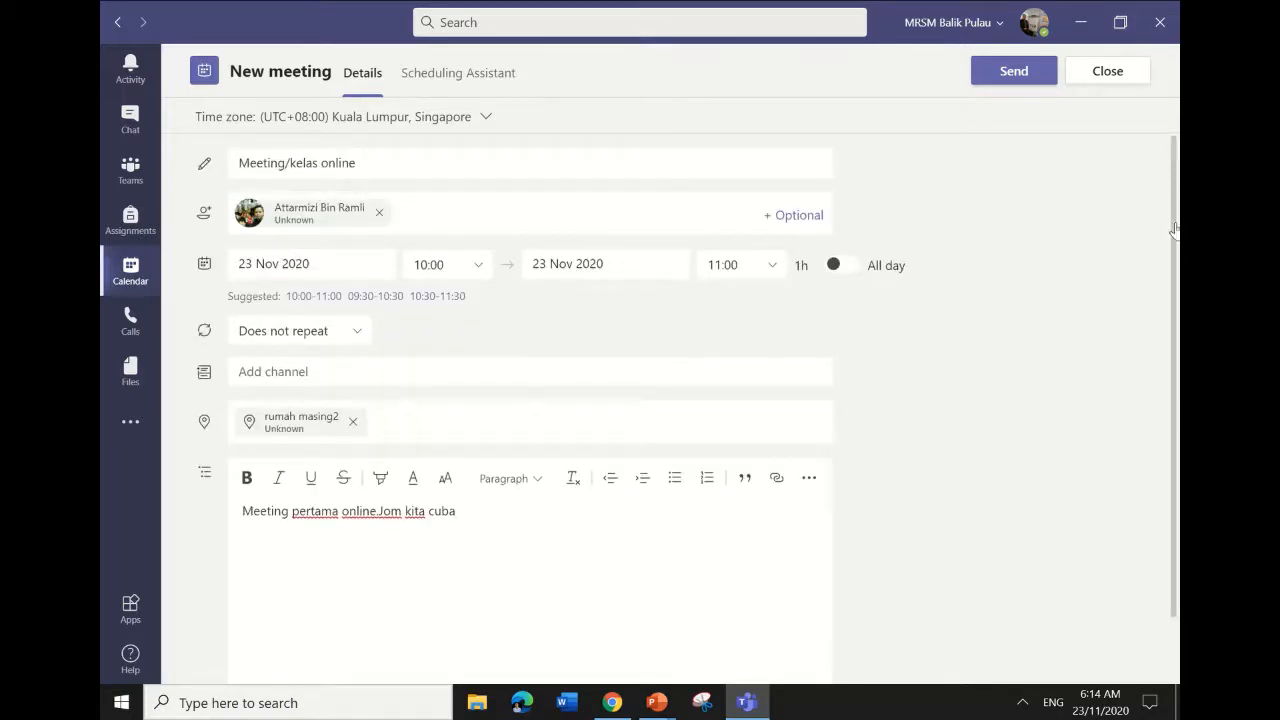
pyautogui.click(1014, 72)
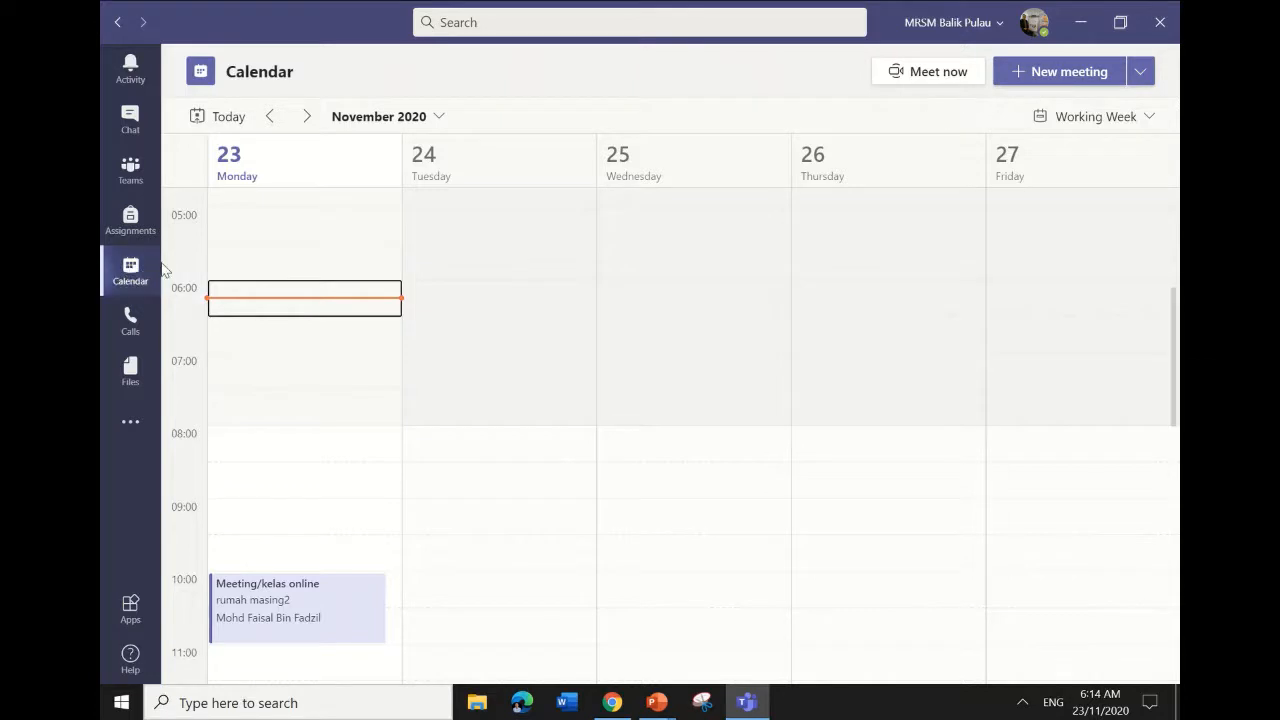
# Open the 10:00 'Meeting/kelas online' entry from the calendar to view its details.
pyautogui.click(291, 614)
pyautogui.doubleClick(291, 614)
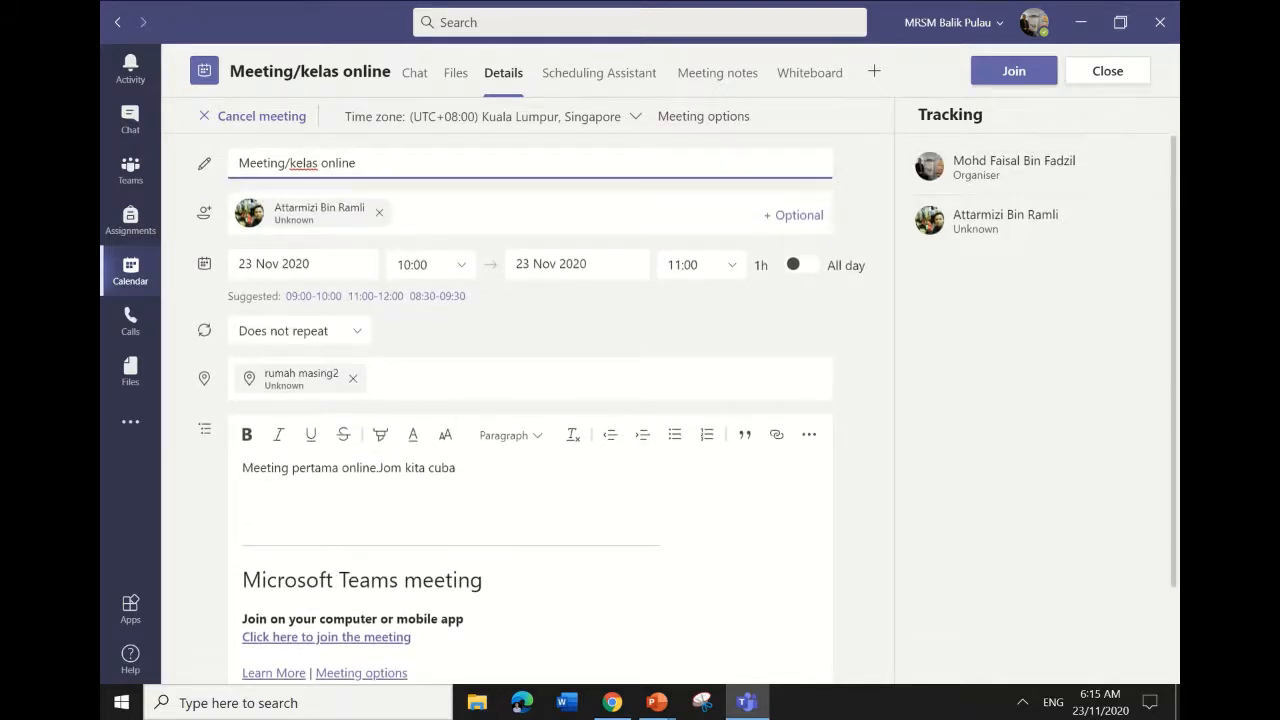
pyautogui.scroll(-2, 530, 400)
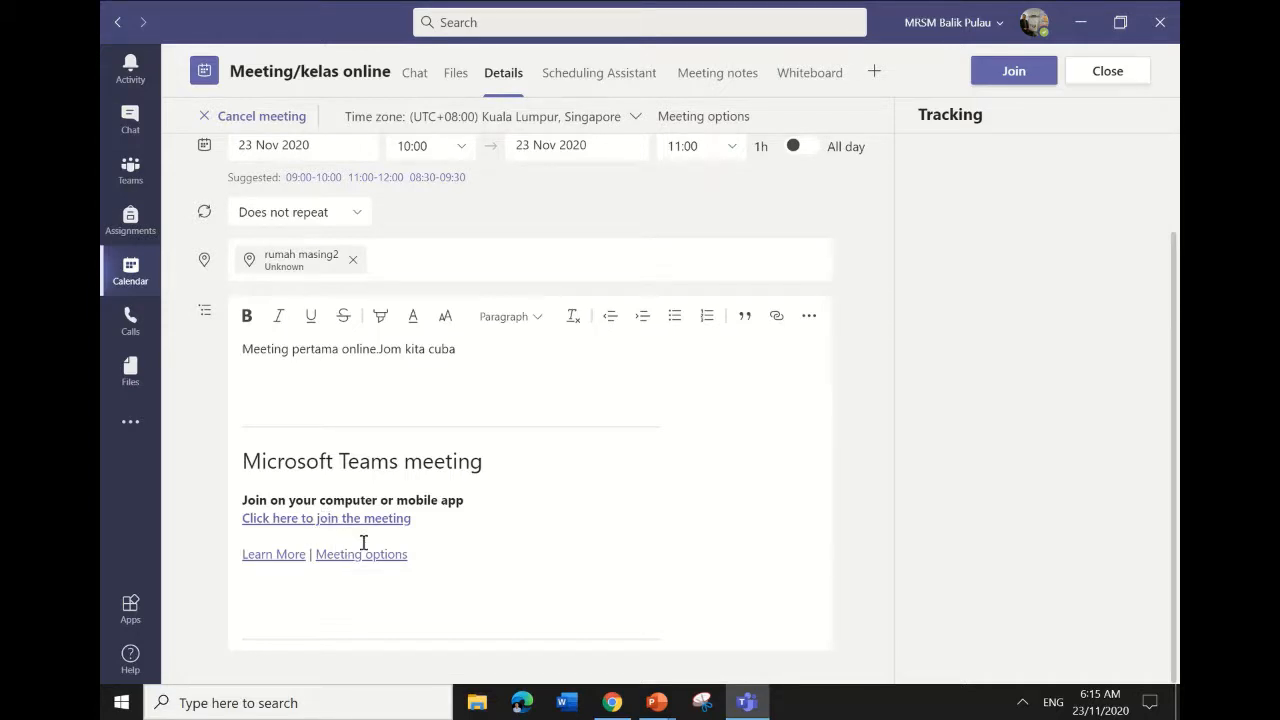
# Open the meeting's options web page in Edge and list the lobby-bypass choices.
pyautogui.click(700, 116)
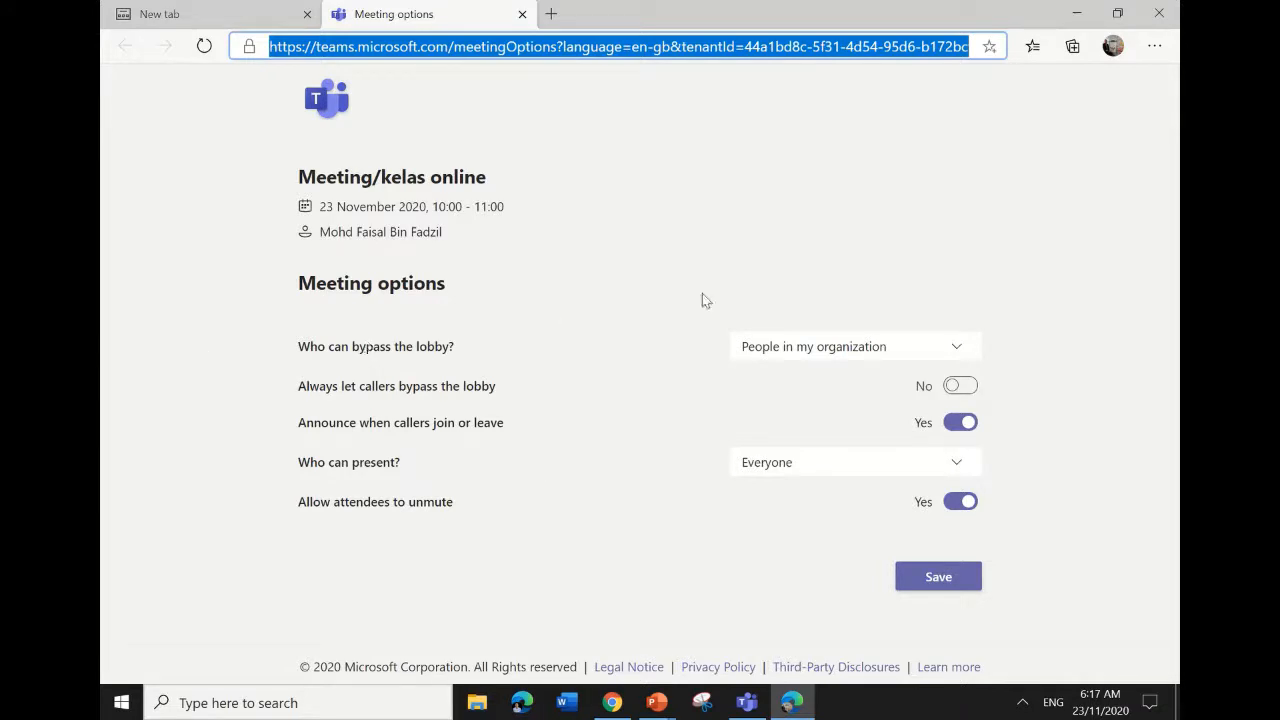
pyautogui.click(971, 346)
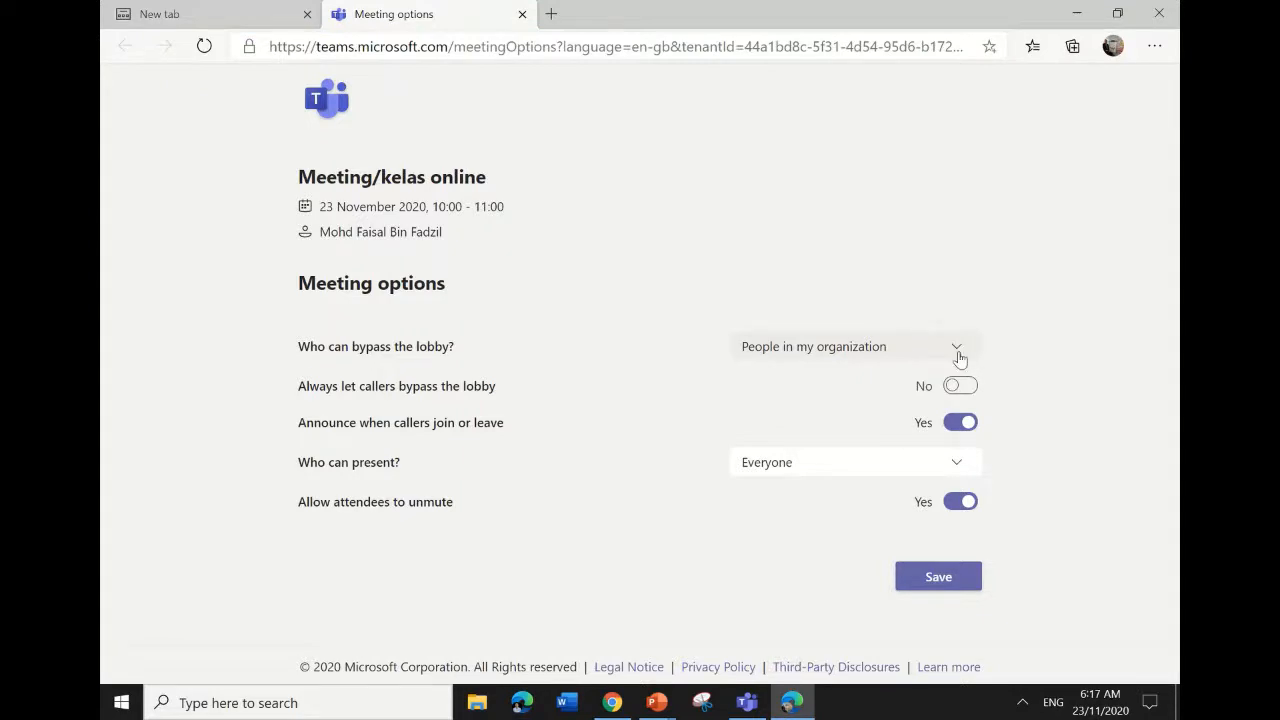
pyautogui.click(957, 352)
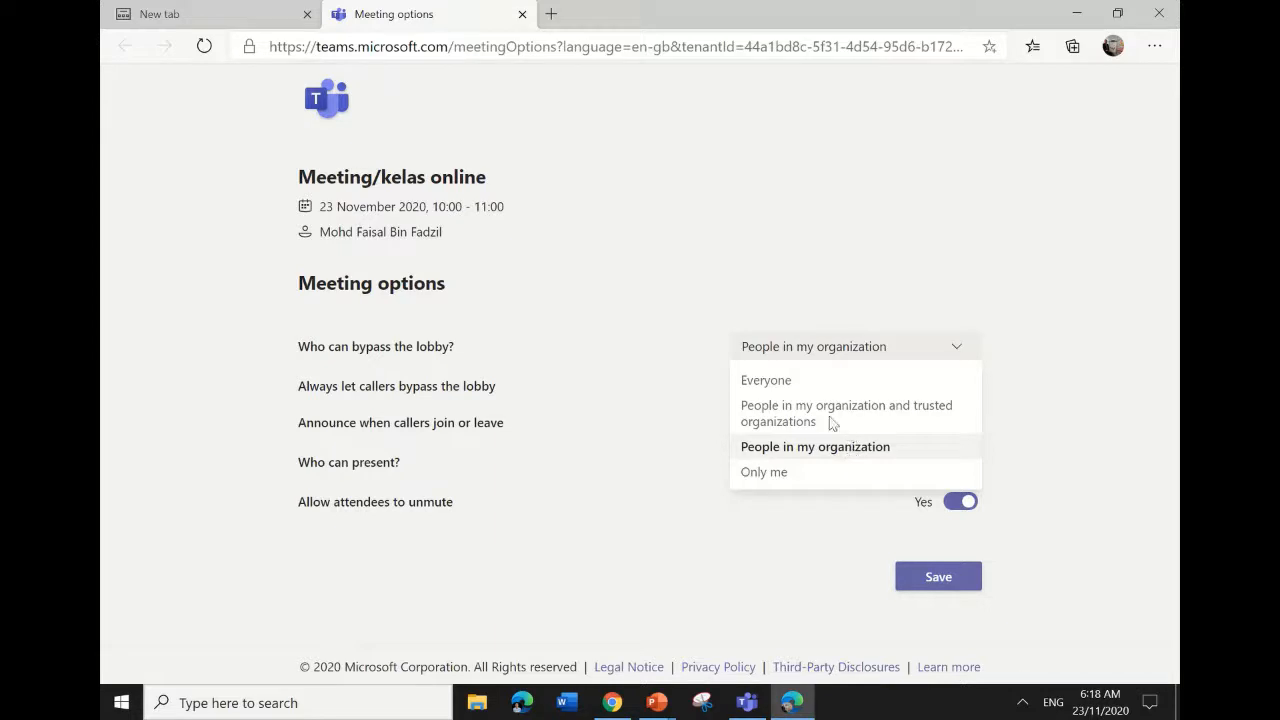
# Set 'Who can bypass the lobby?' to Everyone and review the presenter choices.
pyautogui.click(809, 383)
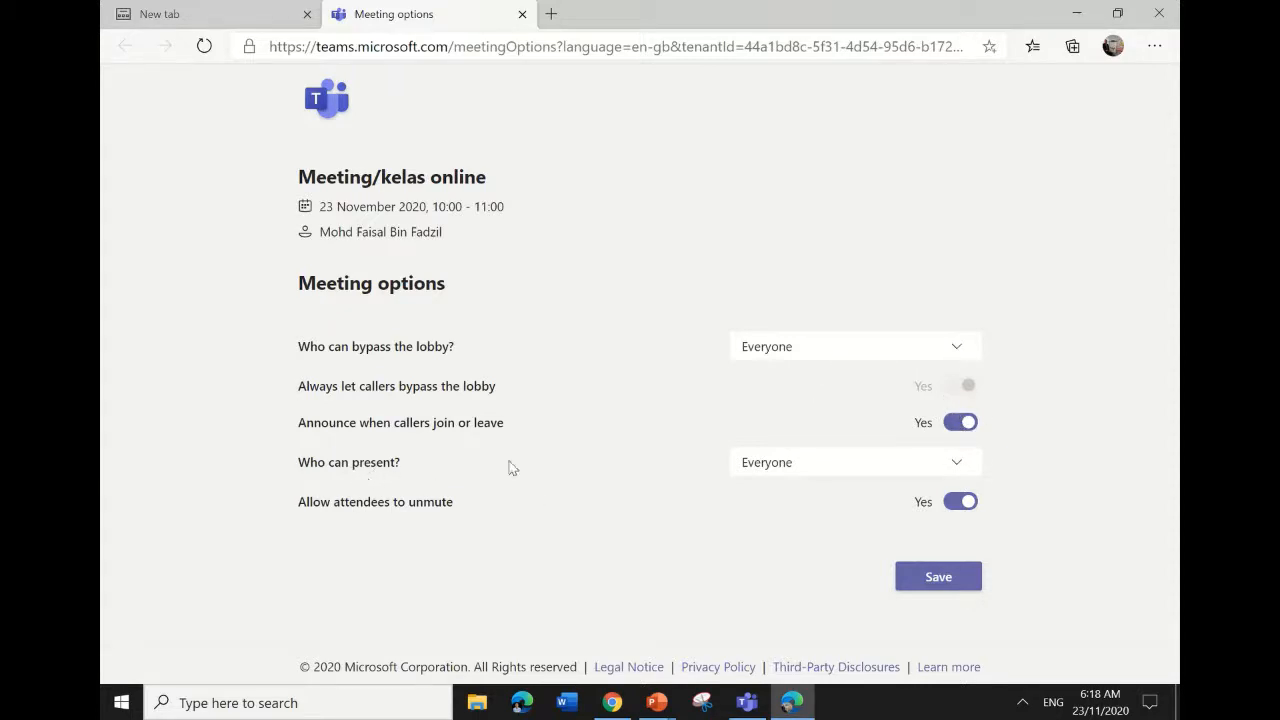
pyautogui.click(953, 481)
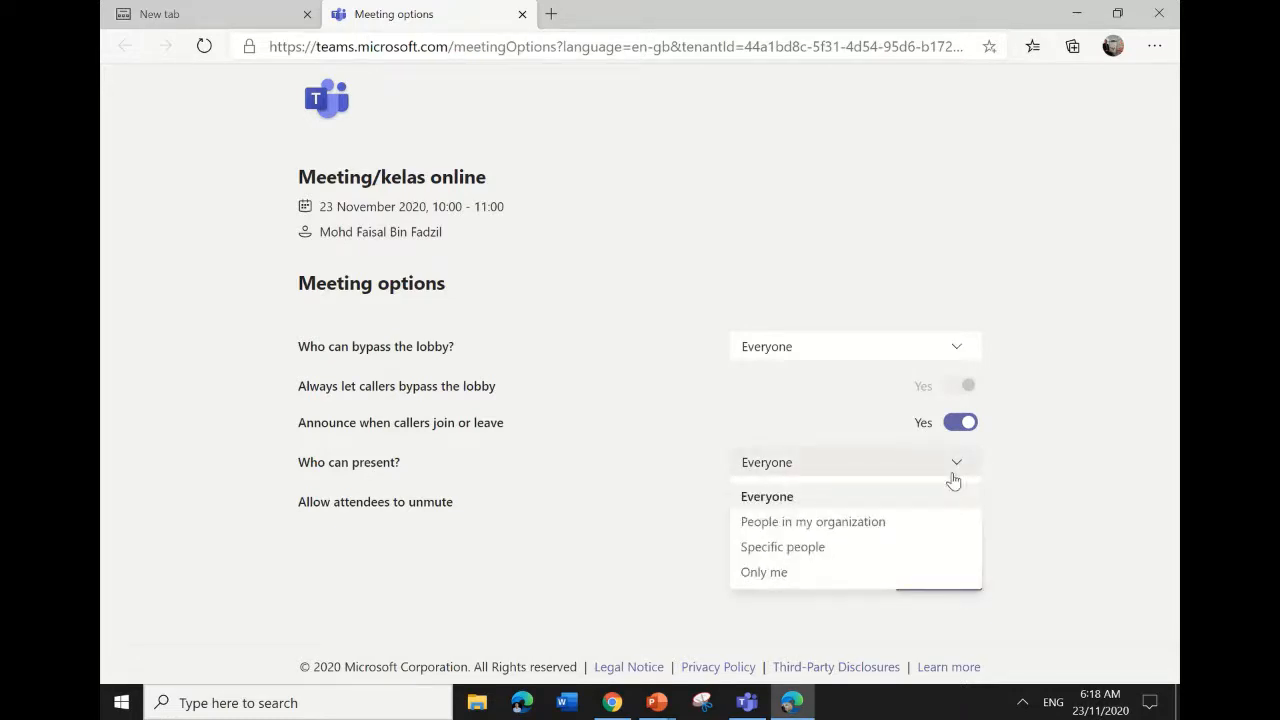
# Restrict 'Who can present?' to Only me and save the meeting options.
pyautogui.click(825, 548)
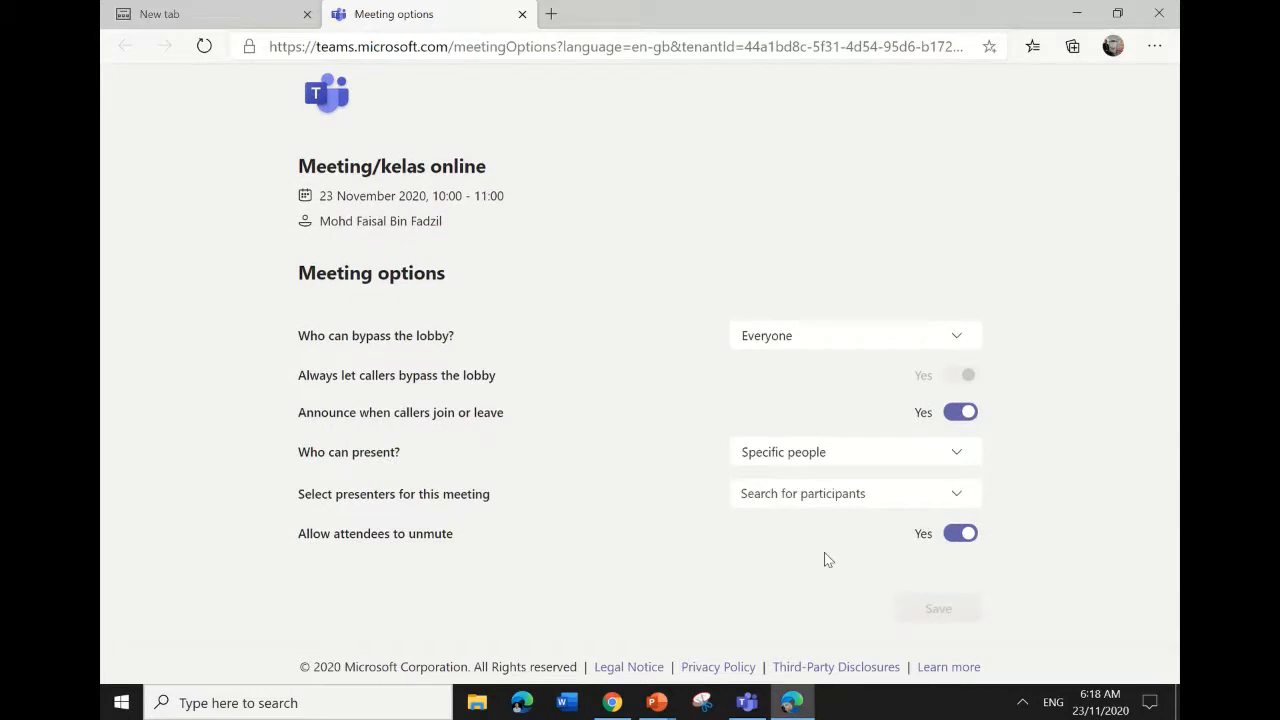
pyautogui.click(960, 497)
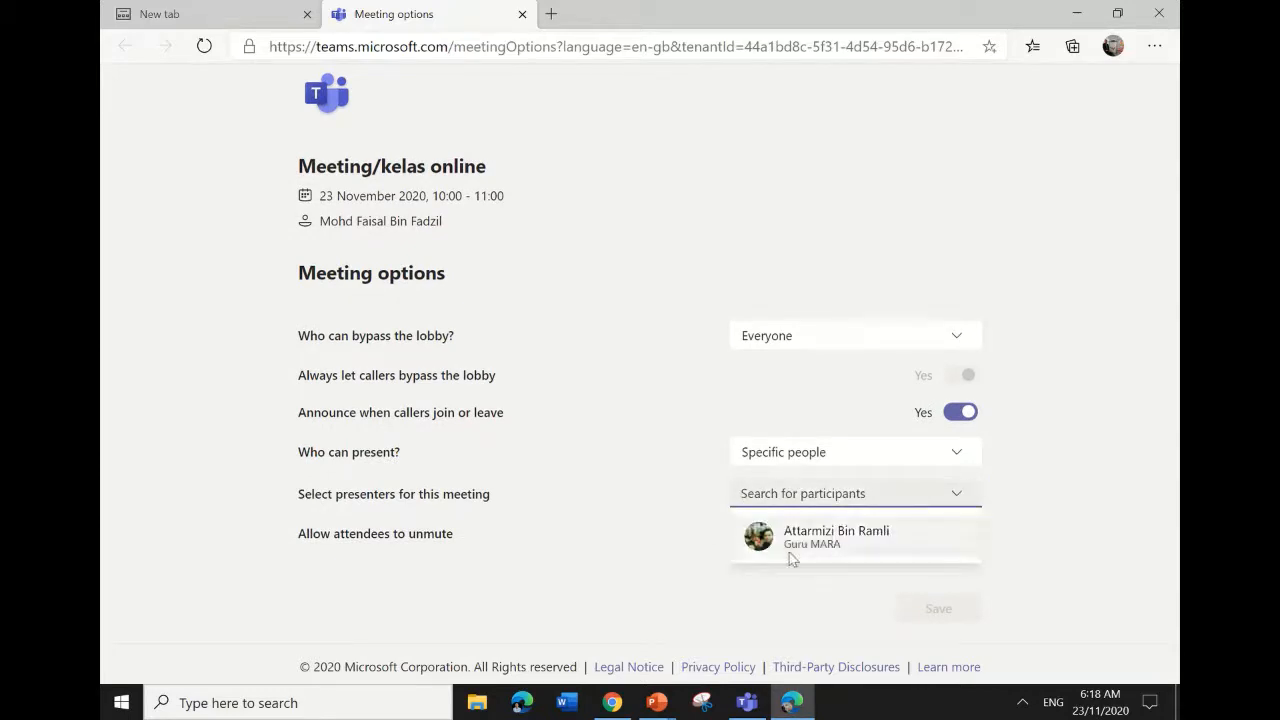
pyautogui.click(953, 455)
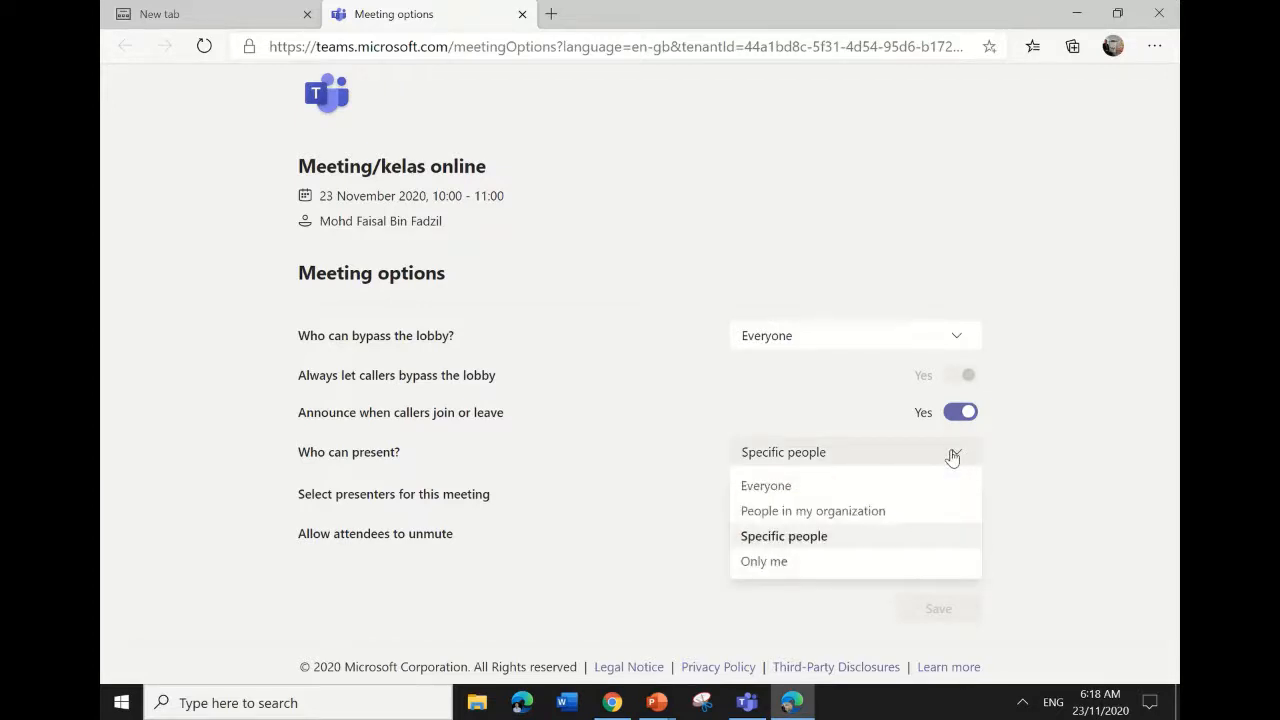
pyautogui.click(848, 563)
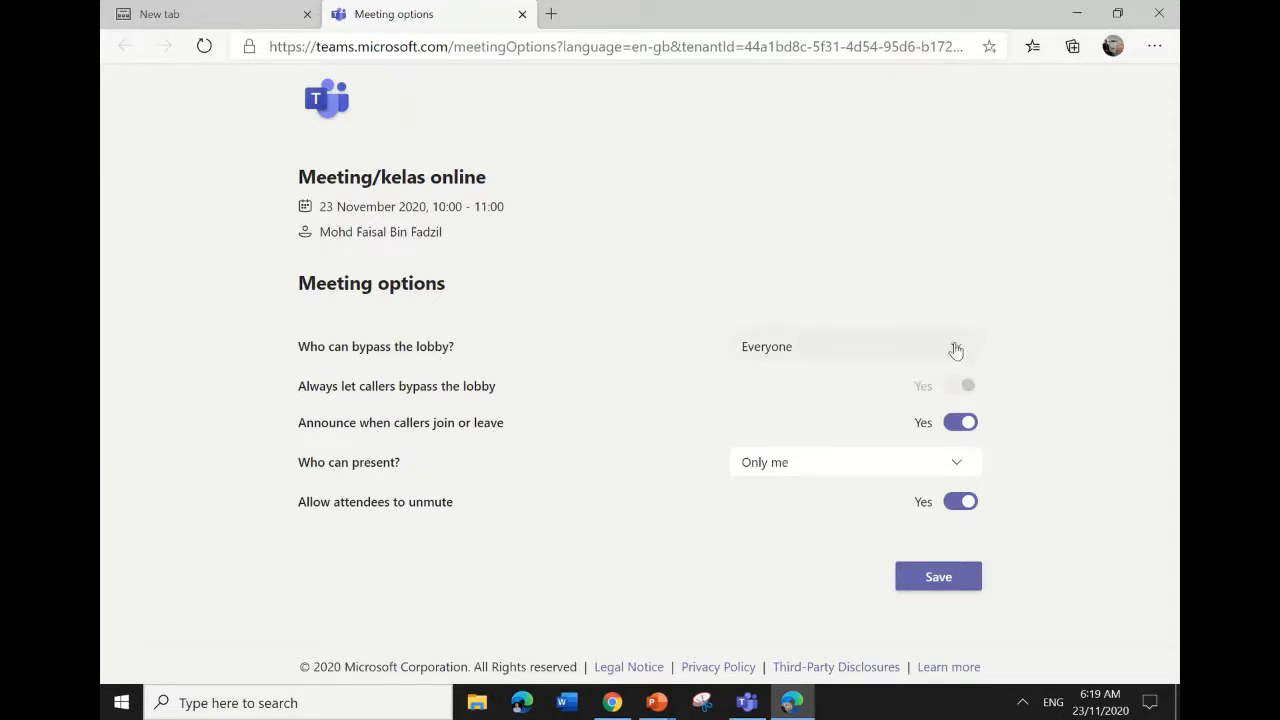
pyautogui.click(967, 578)
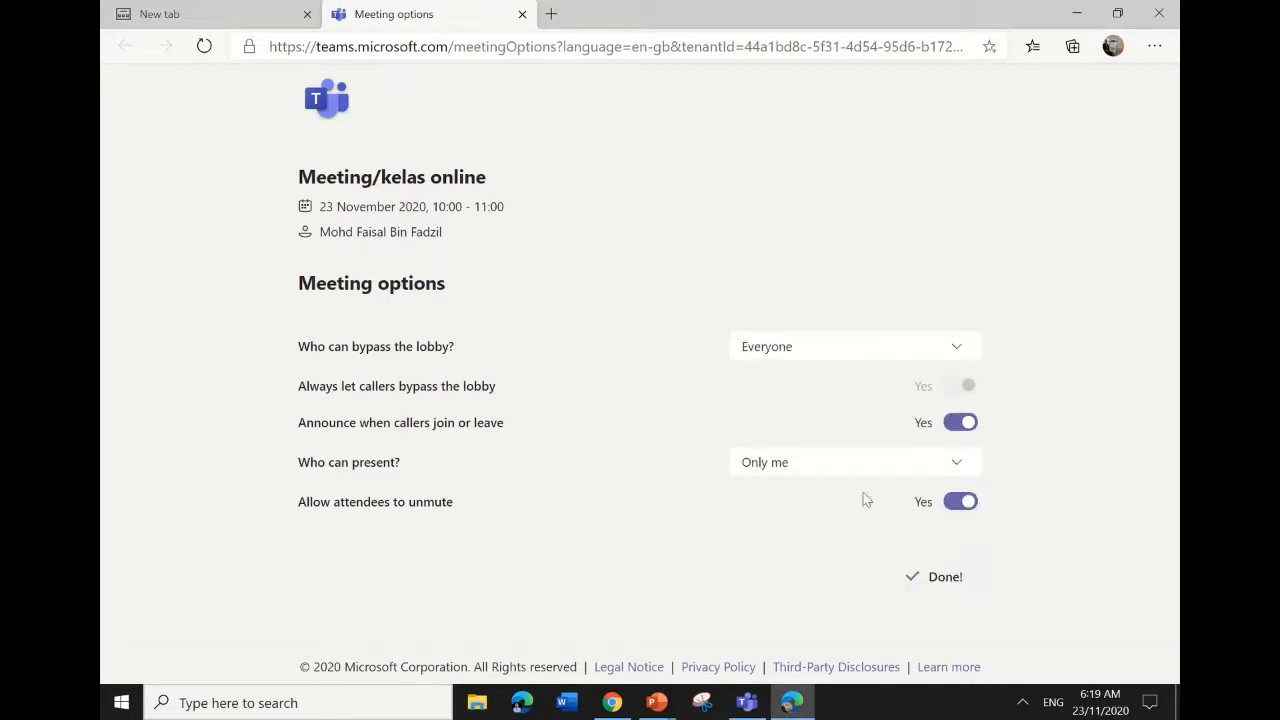
pyautogui.moveTo(745, 712)
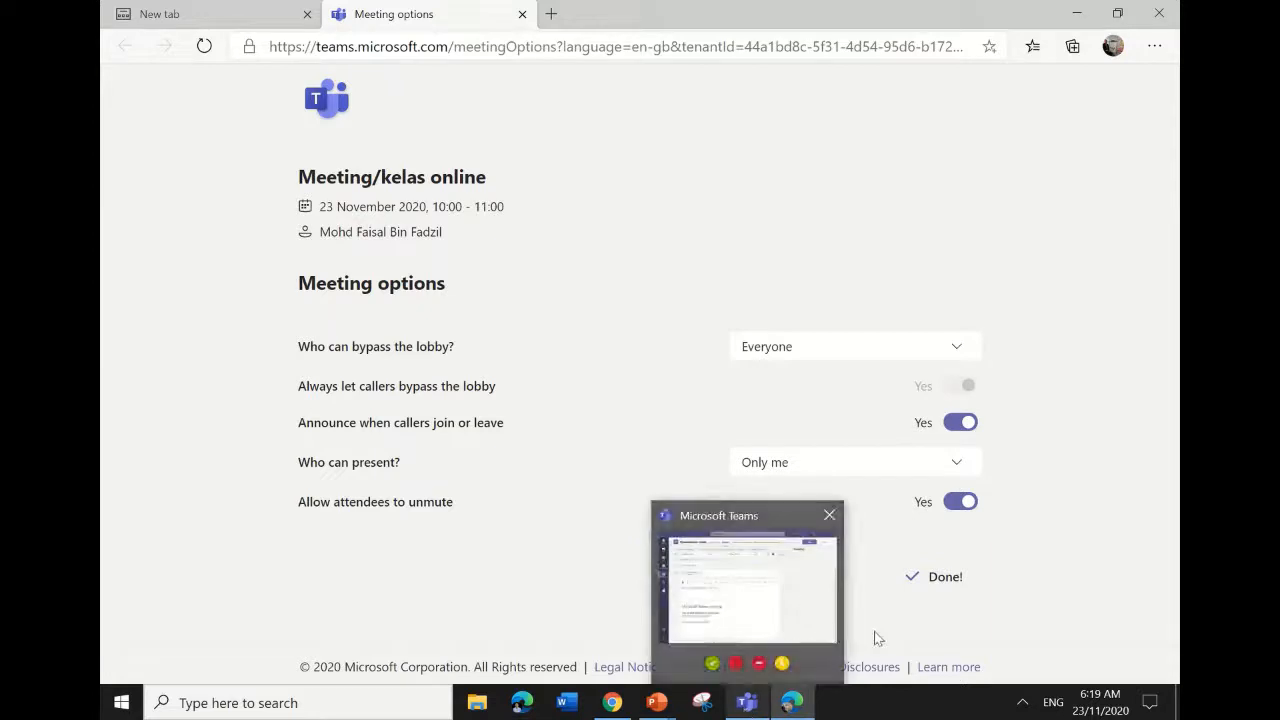
# Return to the Meeting/kelas online details and copy the meeting's join link.
pyautogui.click(750, 706)
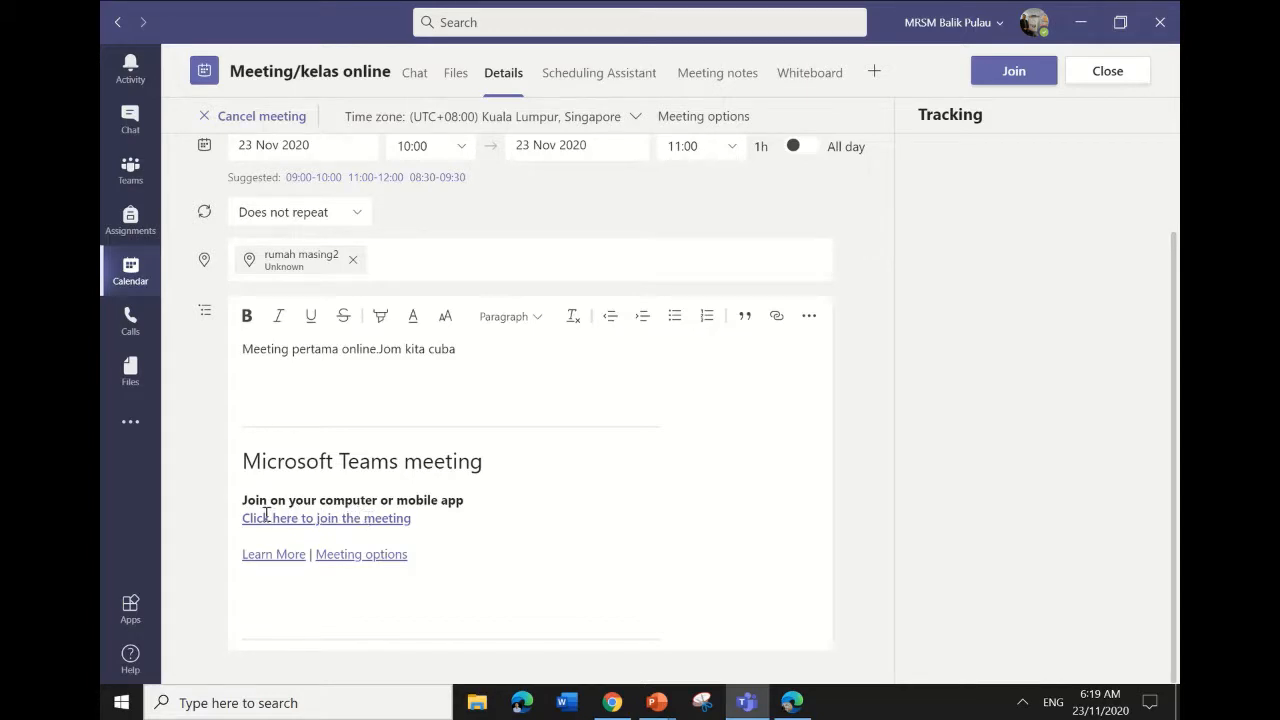
pyautogui.rightClick(358, 522)
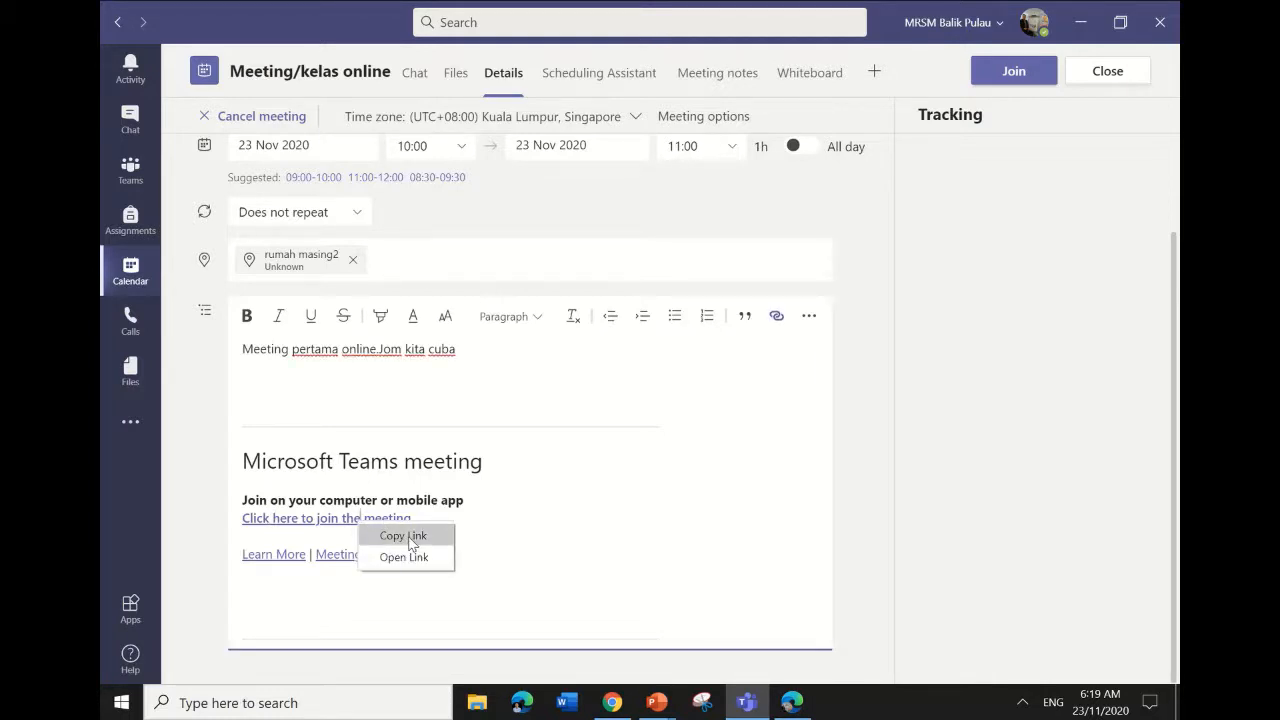
pyautogui.click(405, 536)
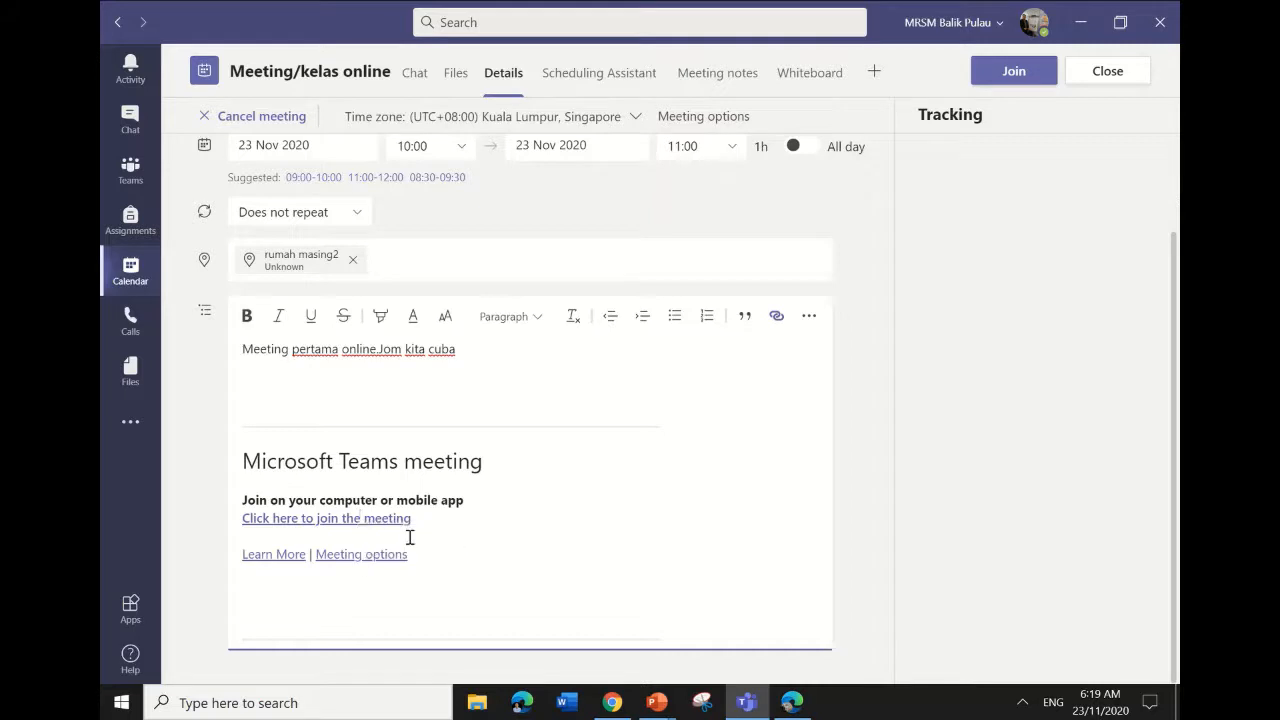
pyautogui.click(656, 702)
# Paste the Teams join link into the PowerPoint slide 1 title, then return to Teams.
pyautogui.click(510, 633)
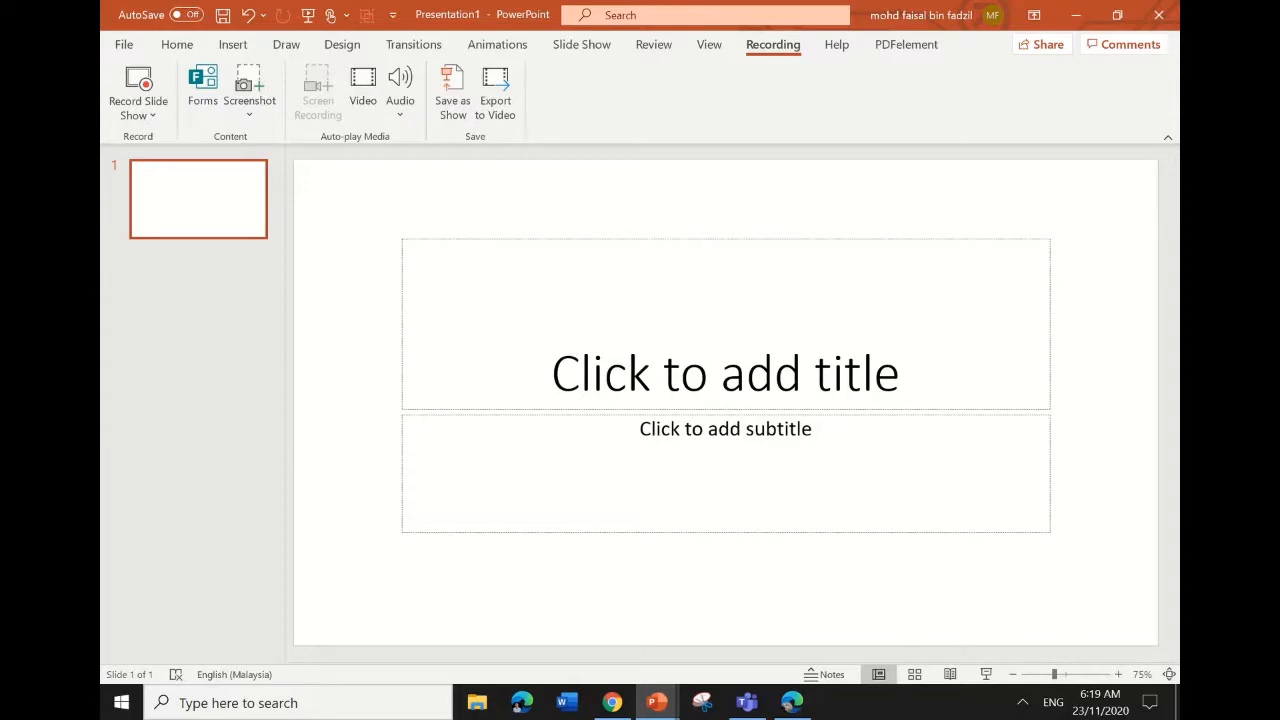
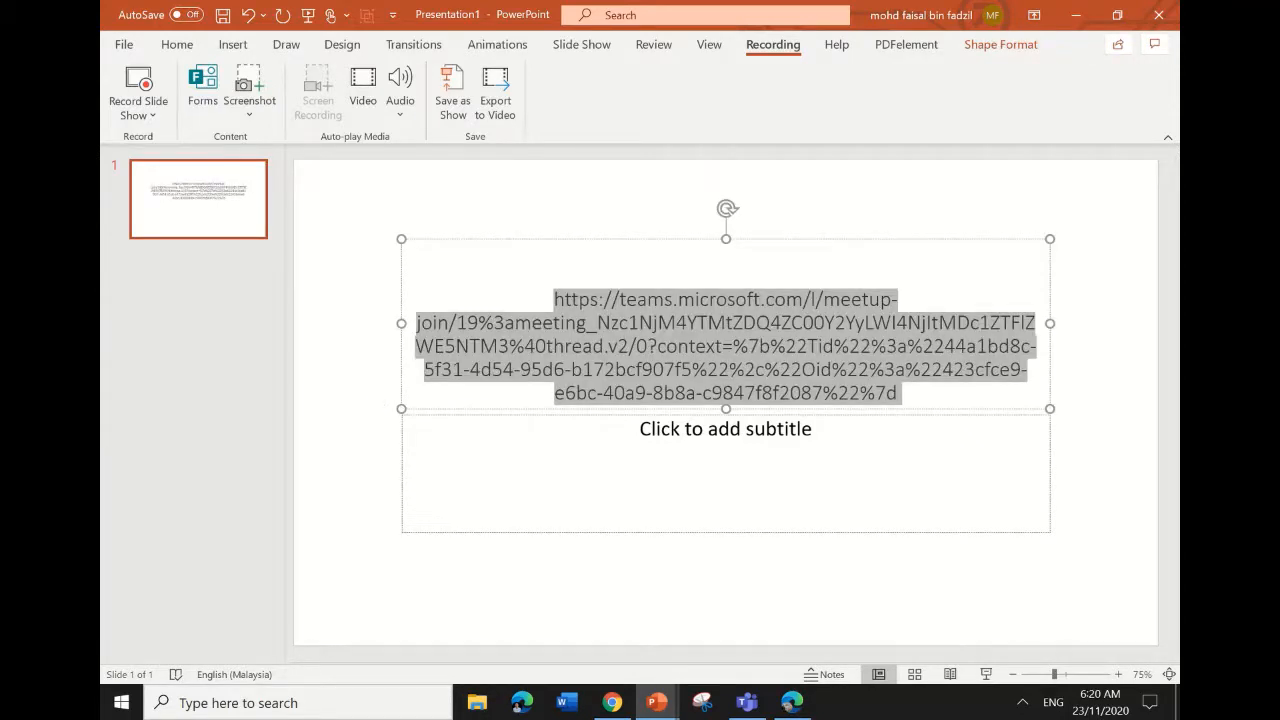
pyautogui.press('Escape')
pyautogui.press('Escape')
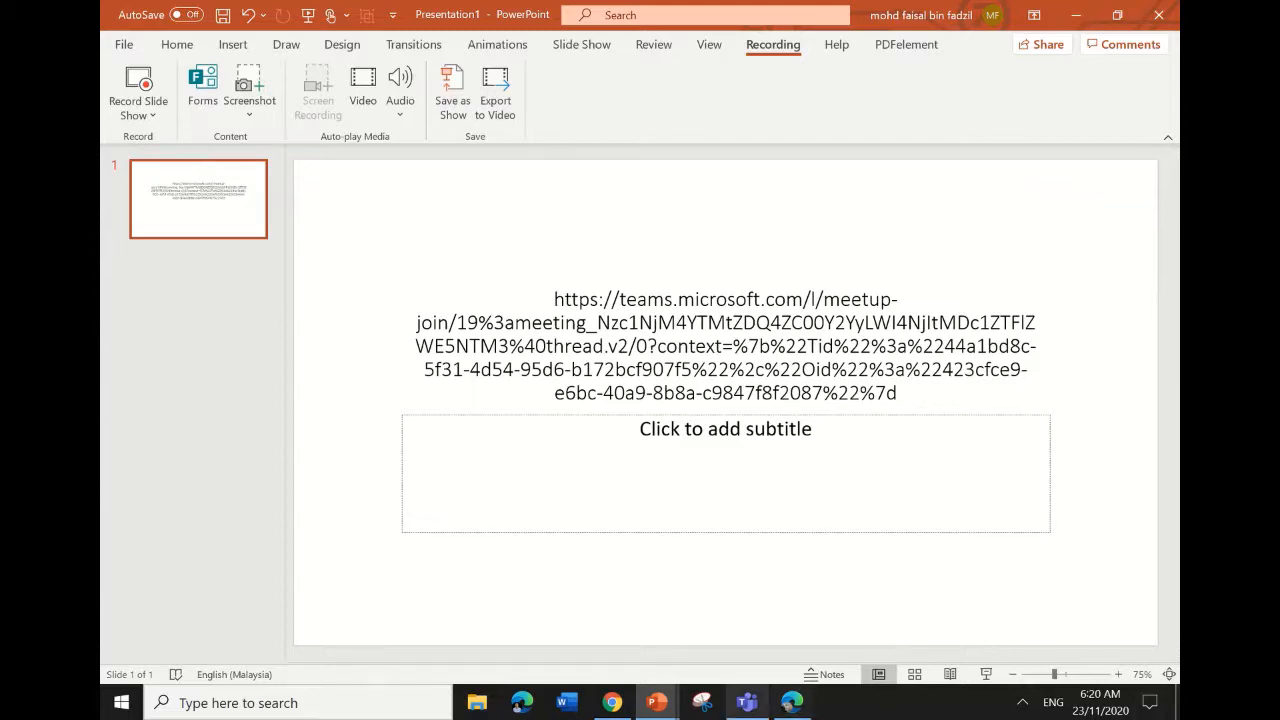
pyautogui.click(752, 706)
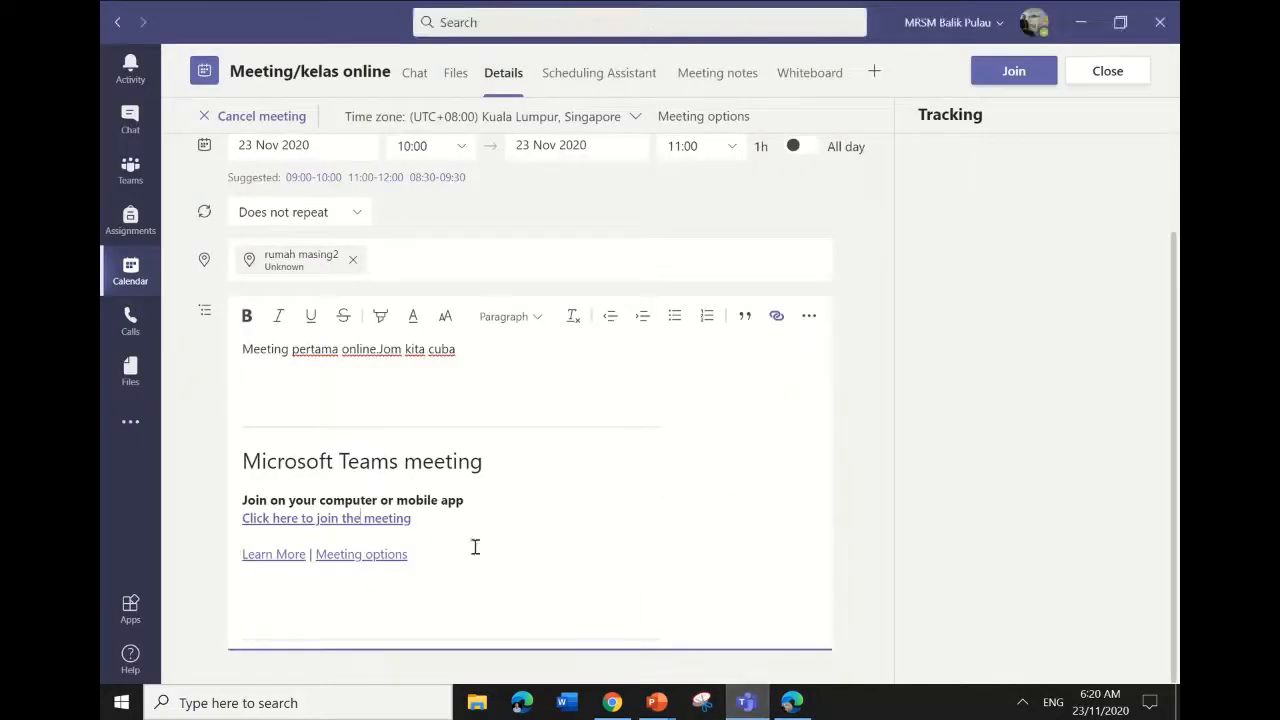
# Go back to the Calendar week and bring up options for the 10:00 Monday meeting.
pyautogui.click(131, 271)
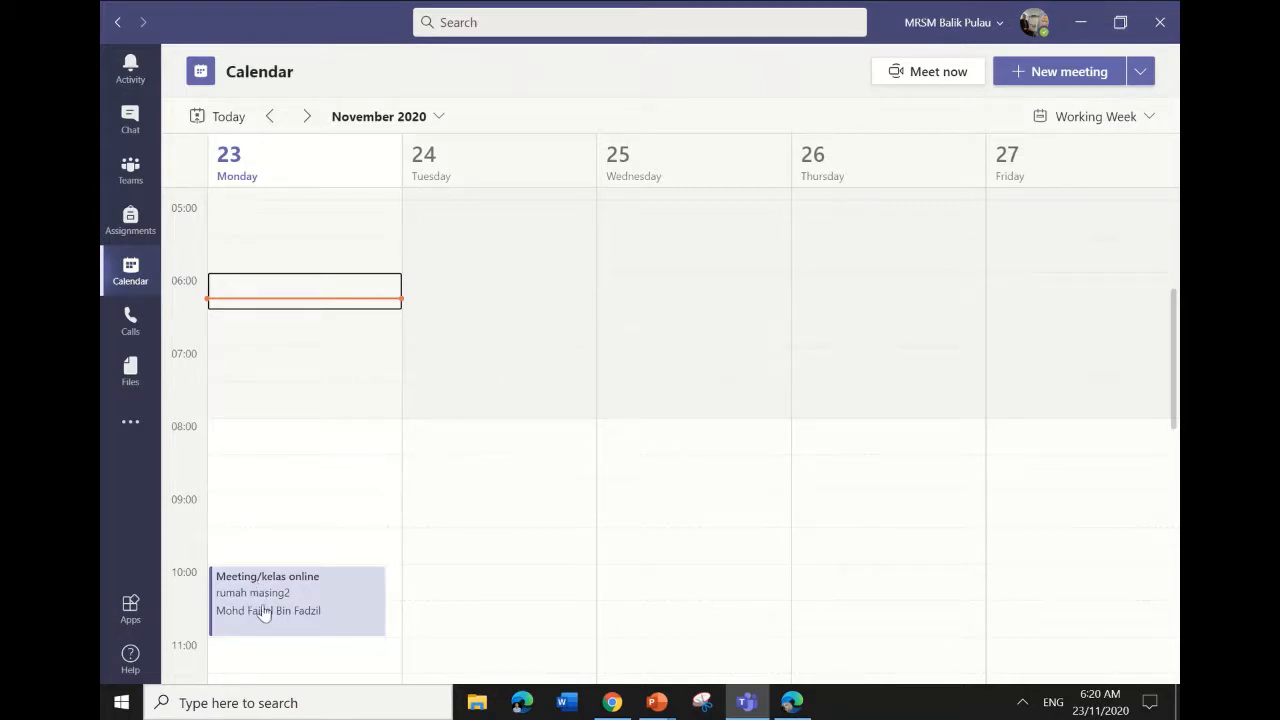
pyautogui.rightClick(313, 617)
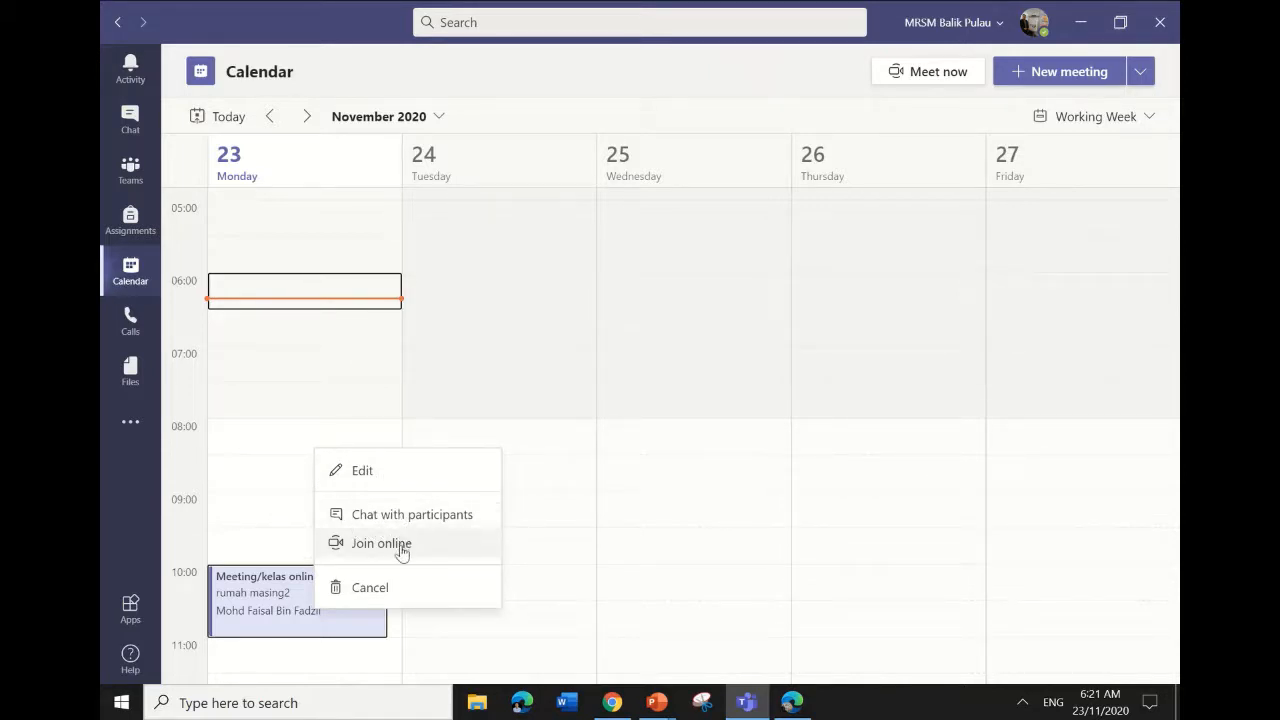
# Open the Meeting/kelas online summary card and start joining the meeting.
pyautogui.click(290, 560)
pyautogui.click(306, 587)
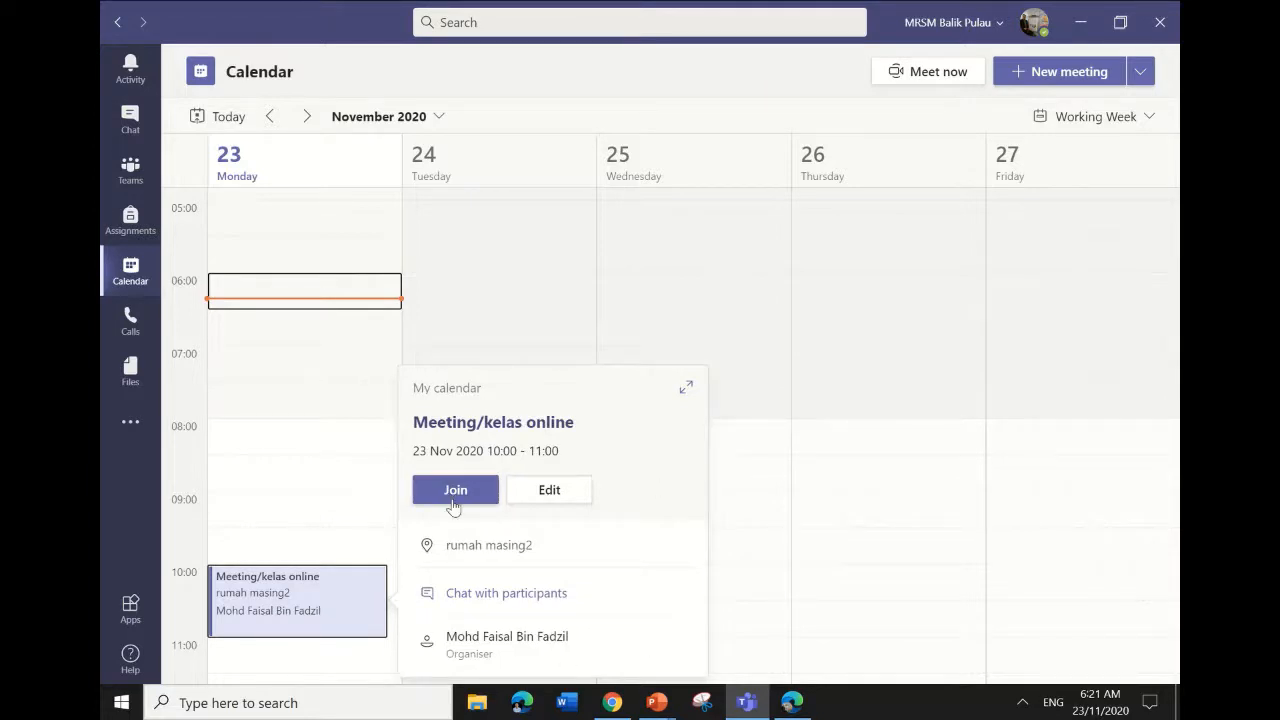
pyautogui.click(452, 494)
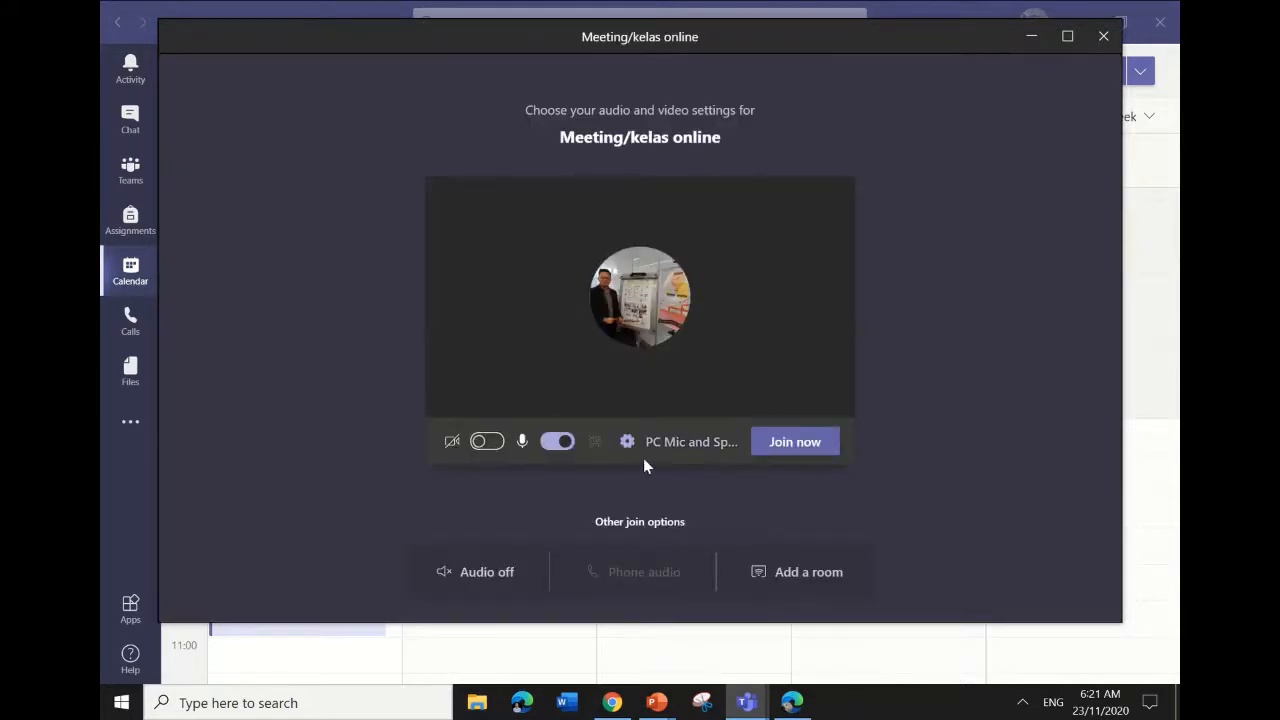
# Join the meeting with the camera off and the microphone on.
pyautogui.click(481, 442)
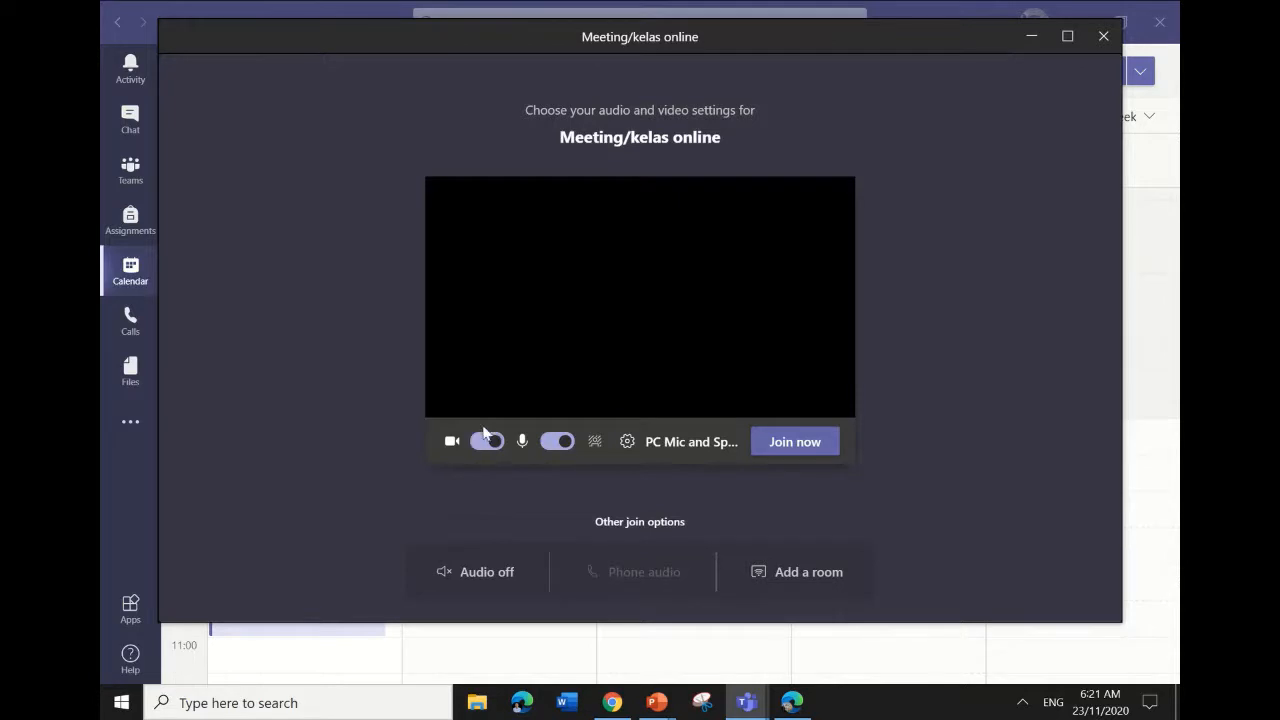
pyautogui.click(481, 443)
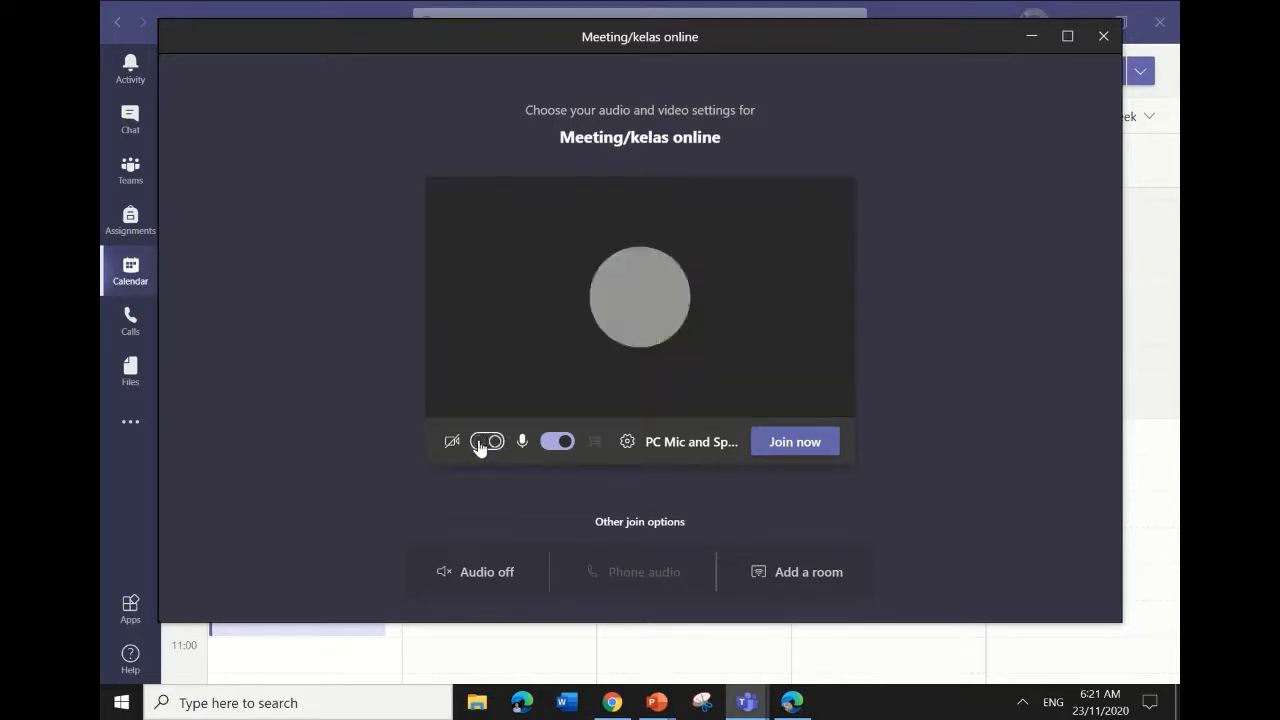
pyautogui.click(556, 441)
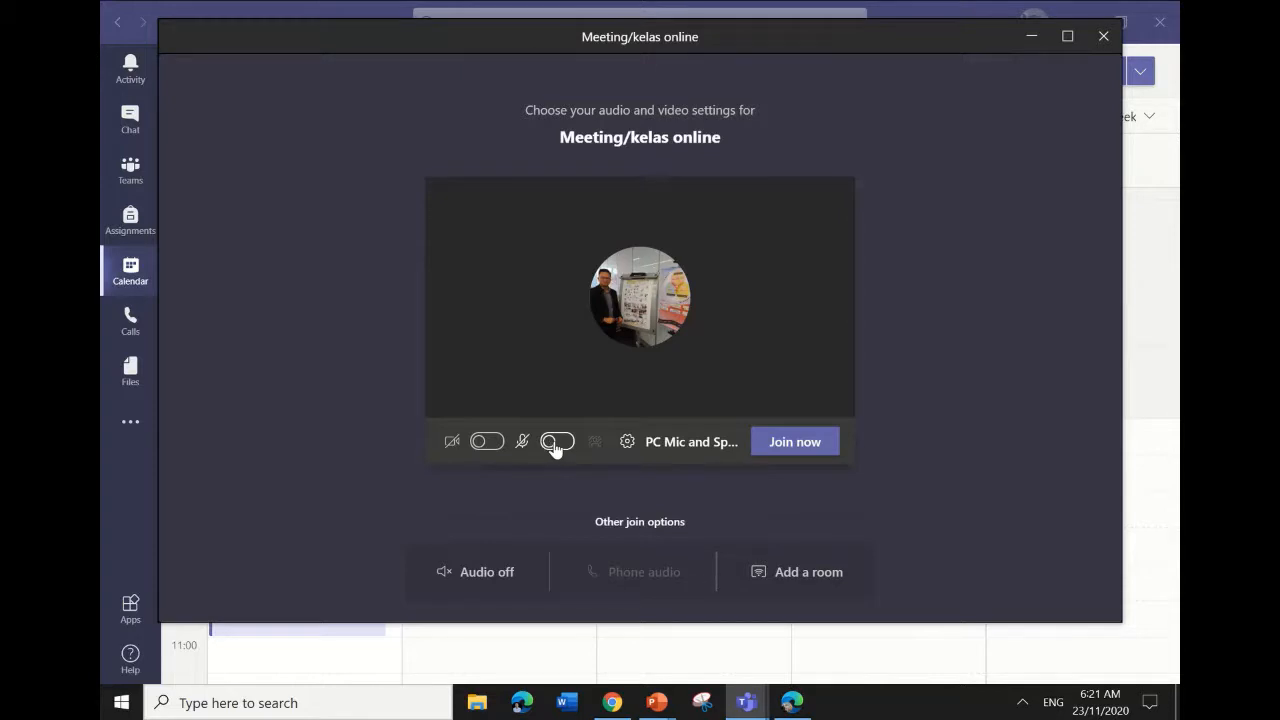
pyautogui.click(555, 443)
pyautogui.click(796, 447)
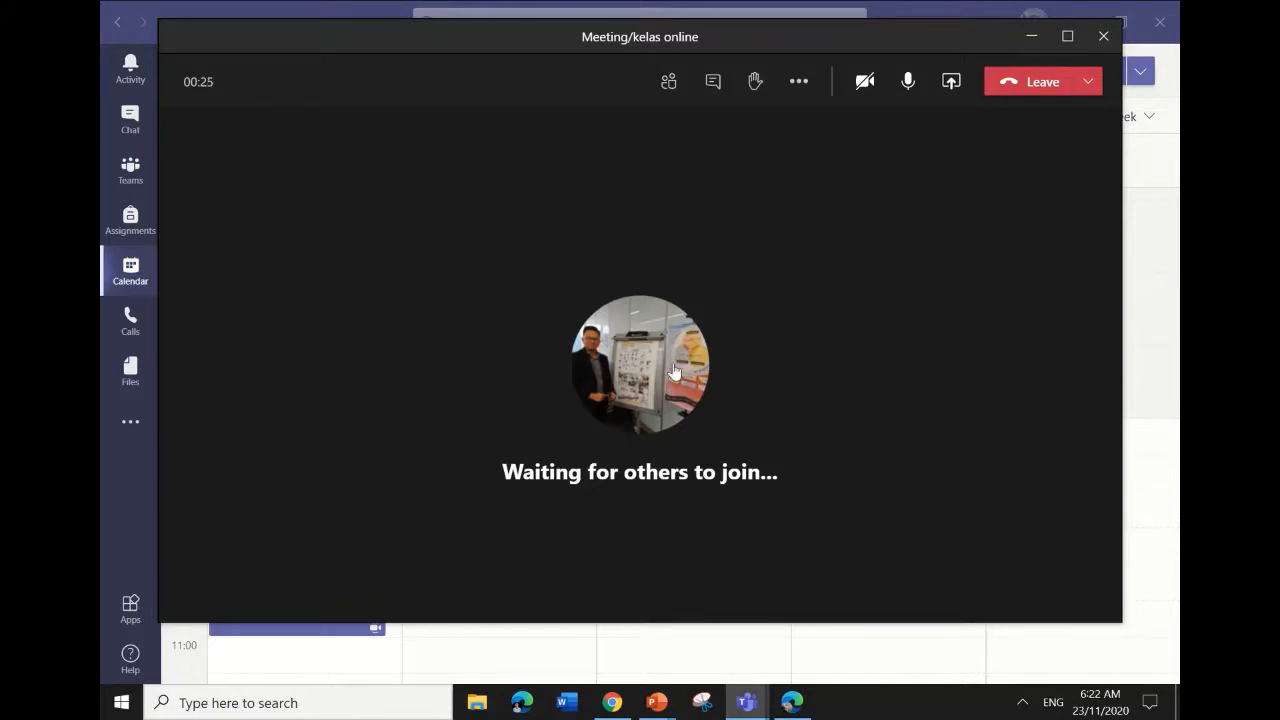
# Wait in the call while the 'Waiting for others to join...' screen shows.
pyautogui.moveTo(675, 372)
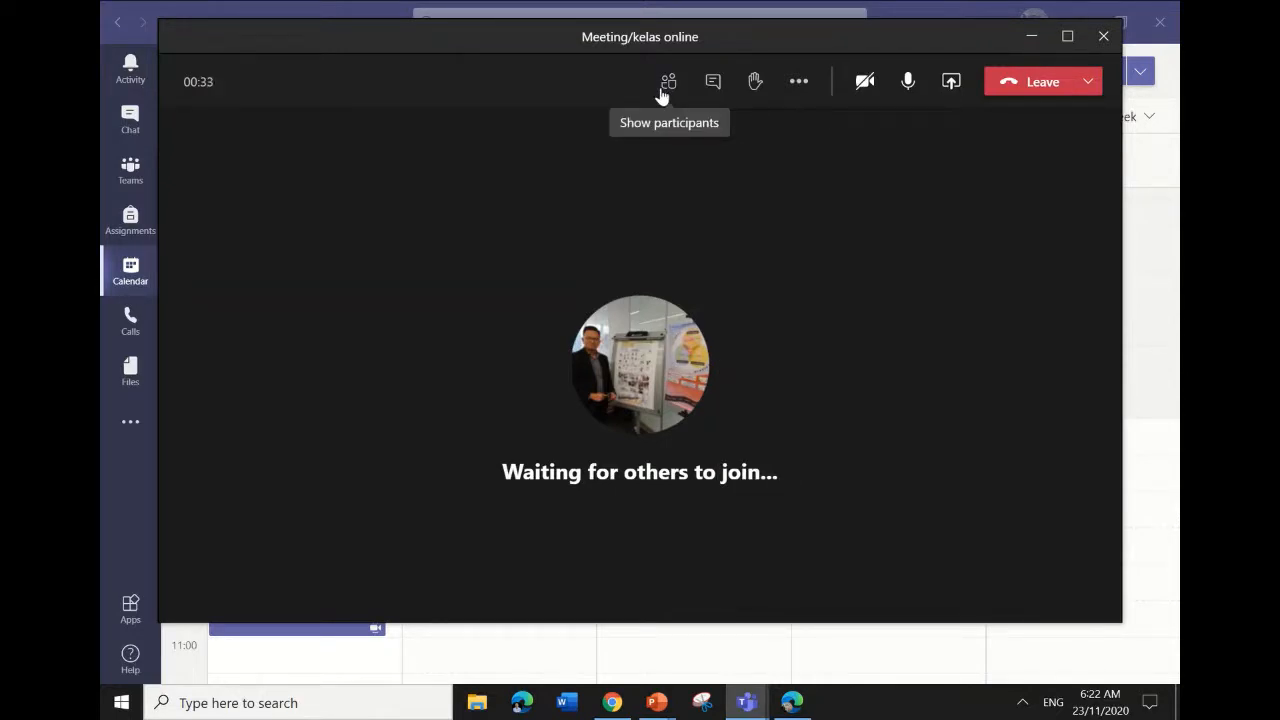
# Check the participants panel and its options, then open the meeting chat beside the video.
pyautogui.click(661, 92)
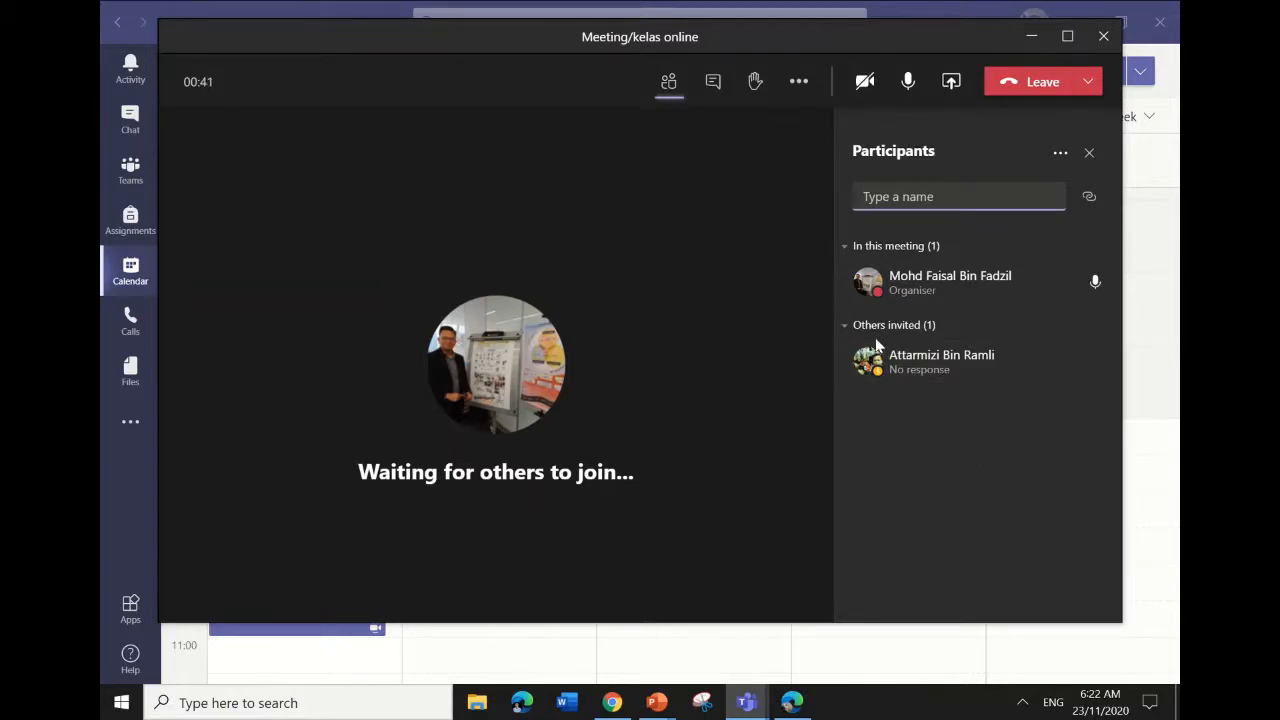
pyautogui.click(1058, 157)
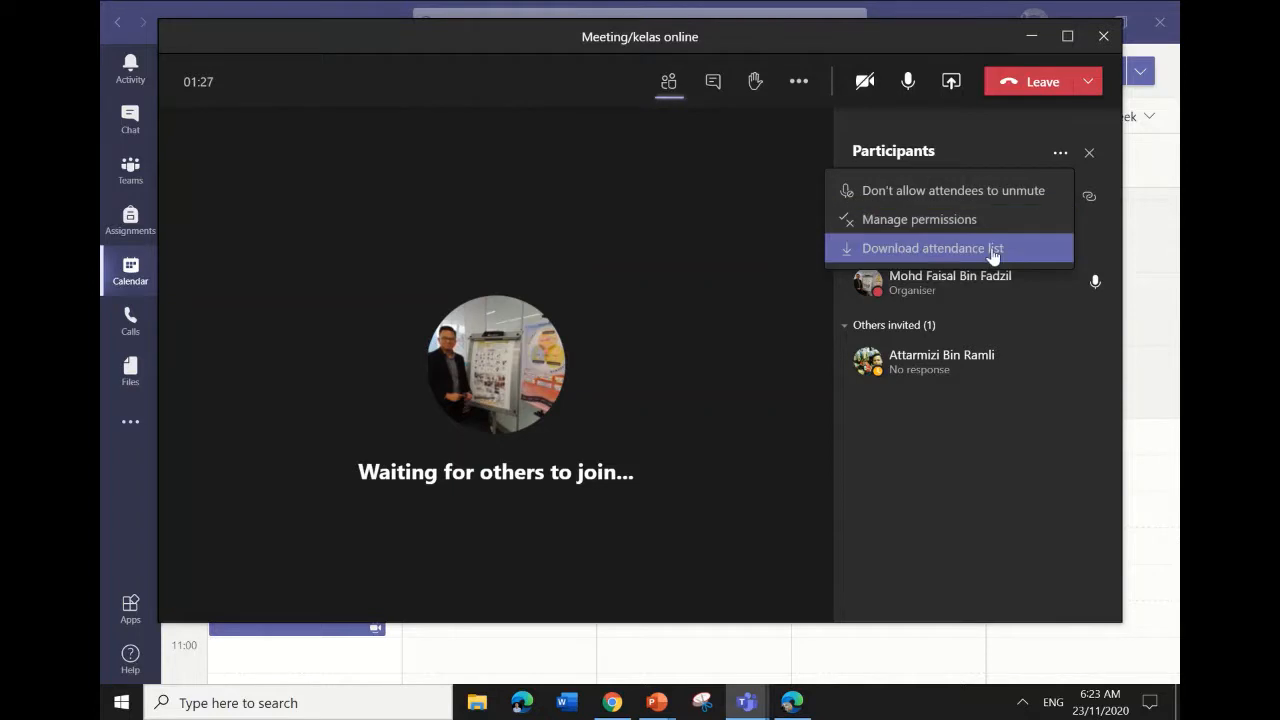
pyautogui.click(998, 420)
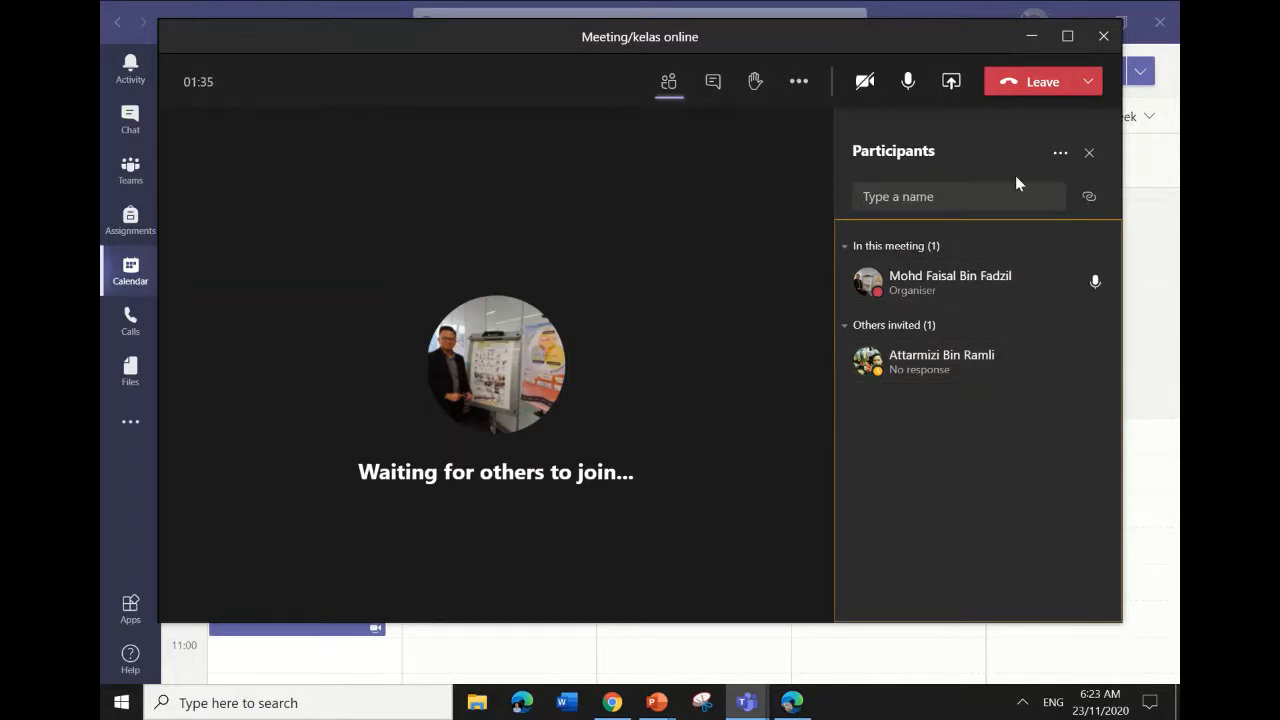
pyautogui.click(707, 97)
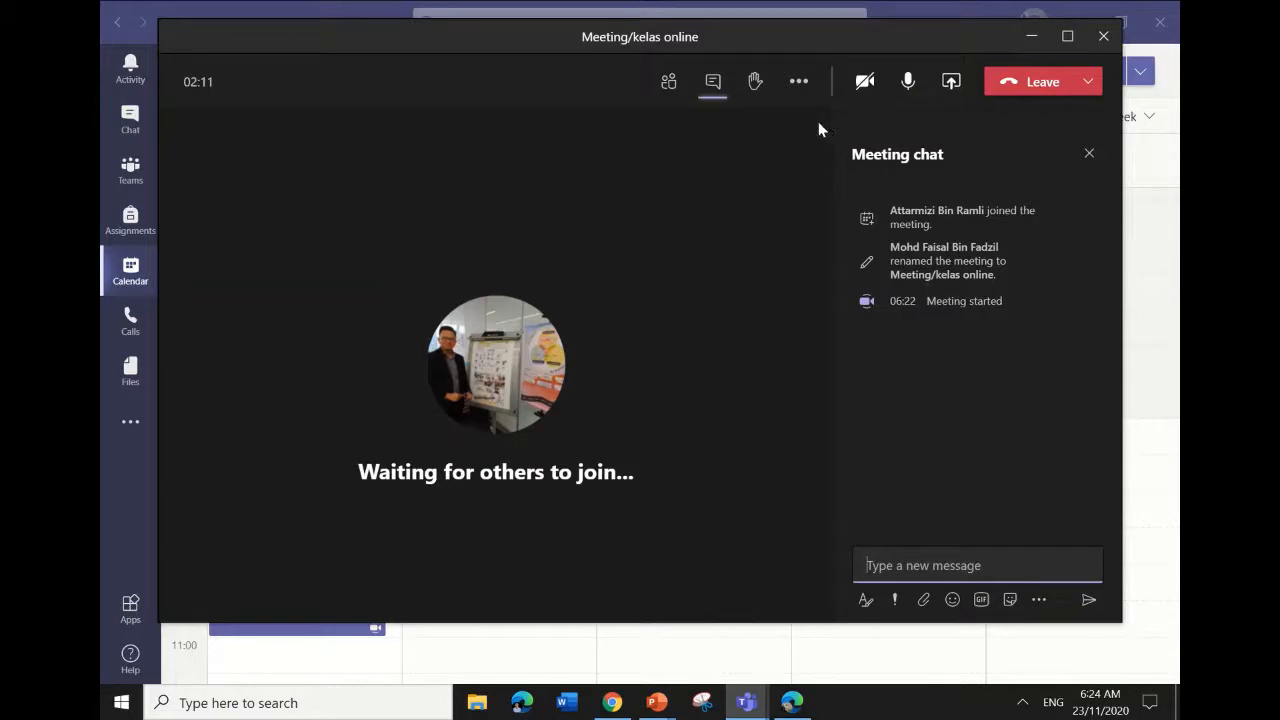
# Raise and then lower your hand, with the participants list shown instead of the chat.
pyautogui.click(758, 90)
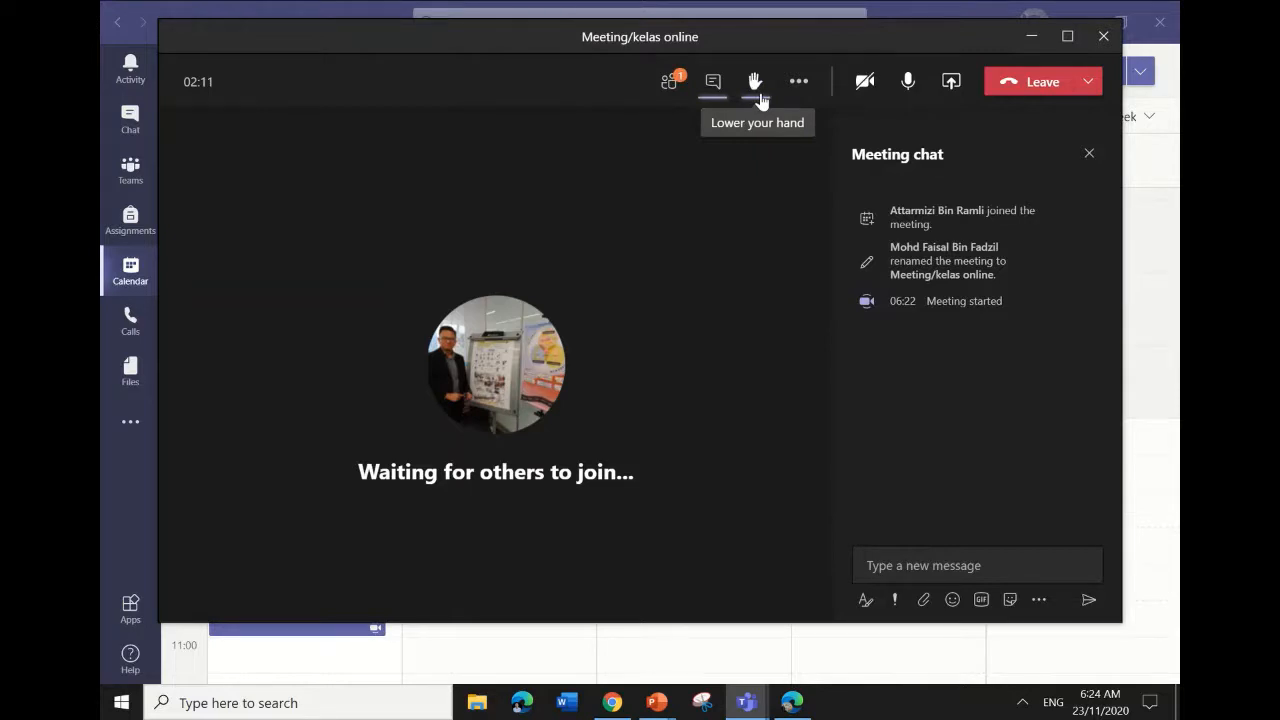
pyautogui.click(668, 88)
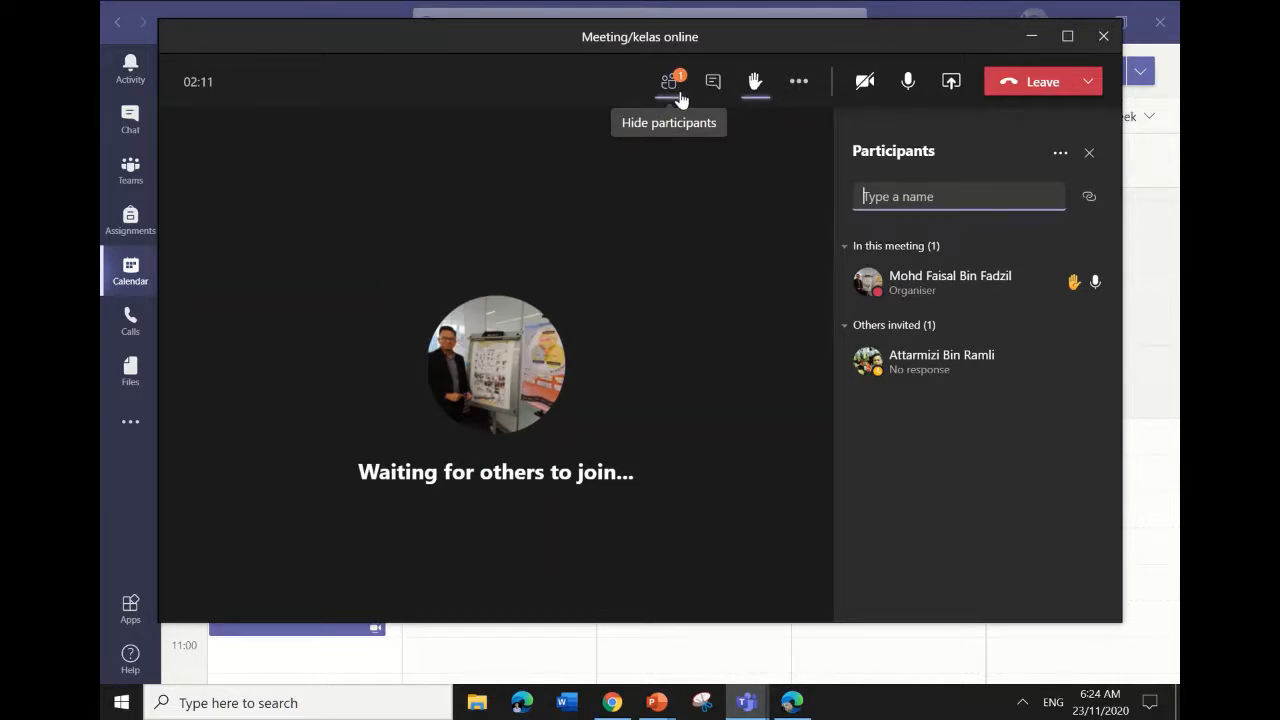
pyautogui.click(751, 101)
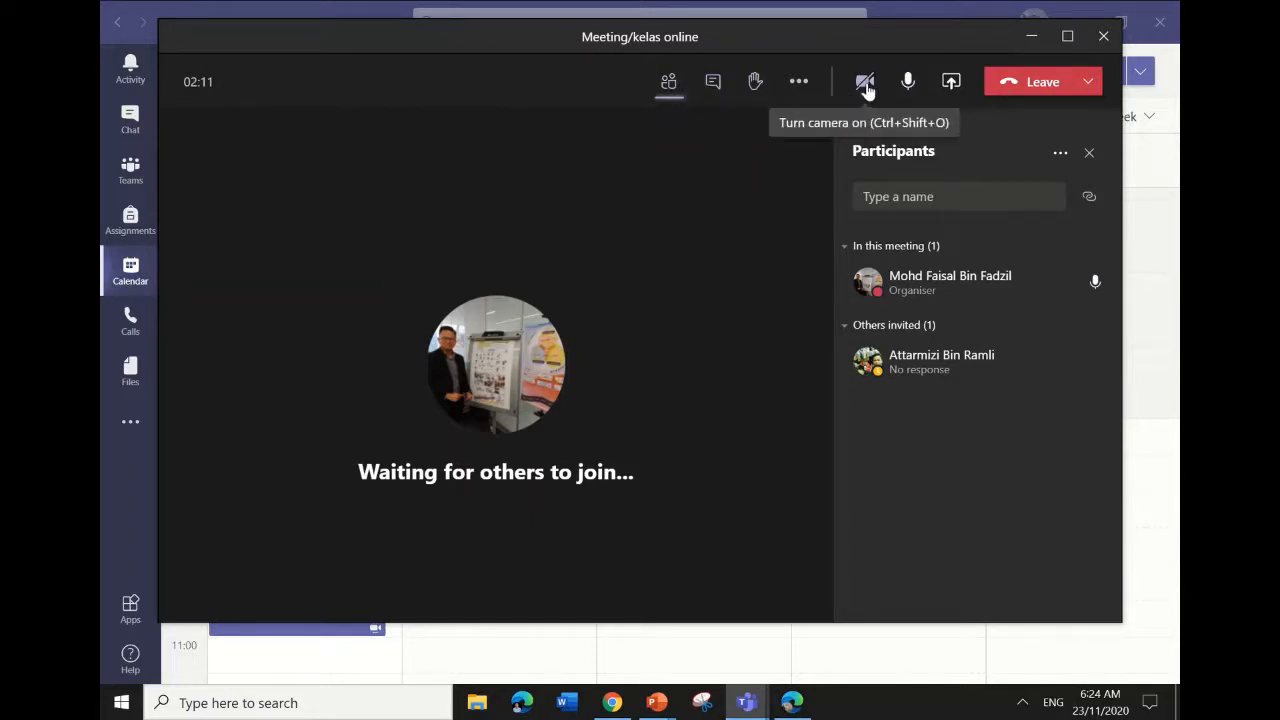
pyautogui.click(798, 84)
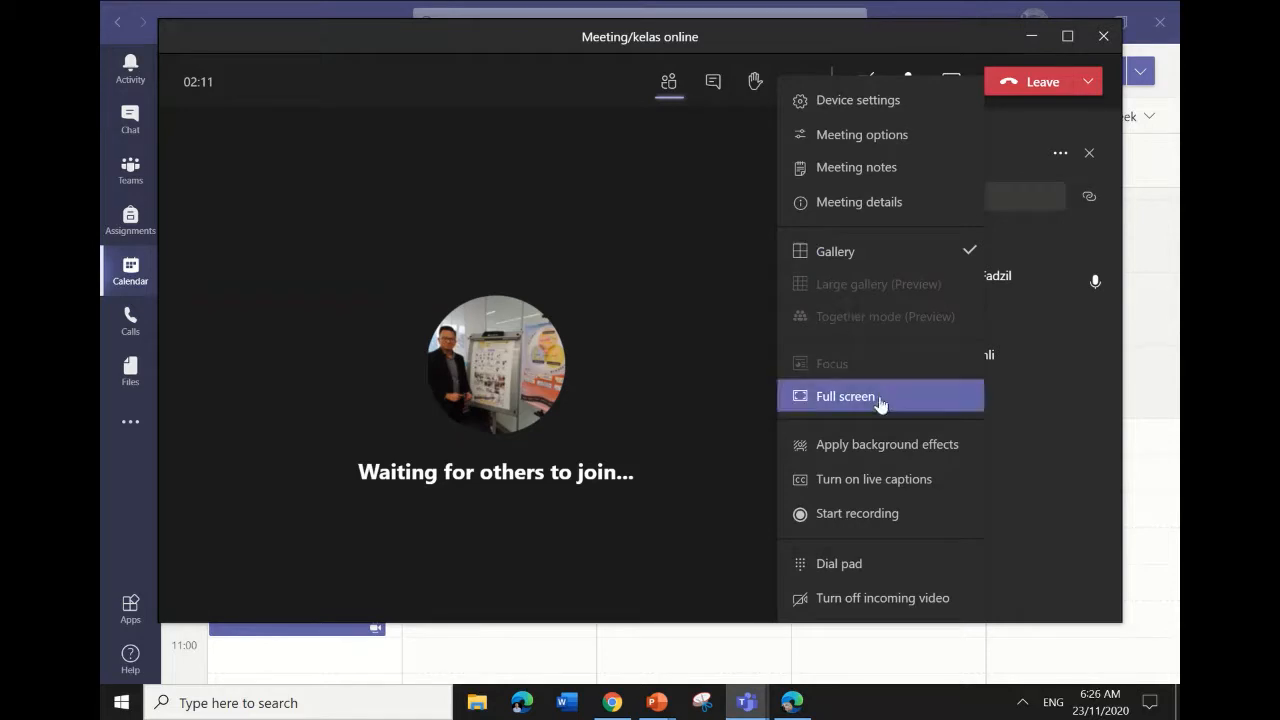
# Browse the video background effects without applying any, and close the pane.
pyautogui.click(875, 447)
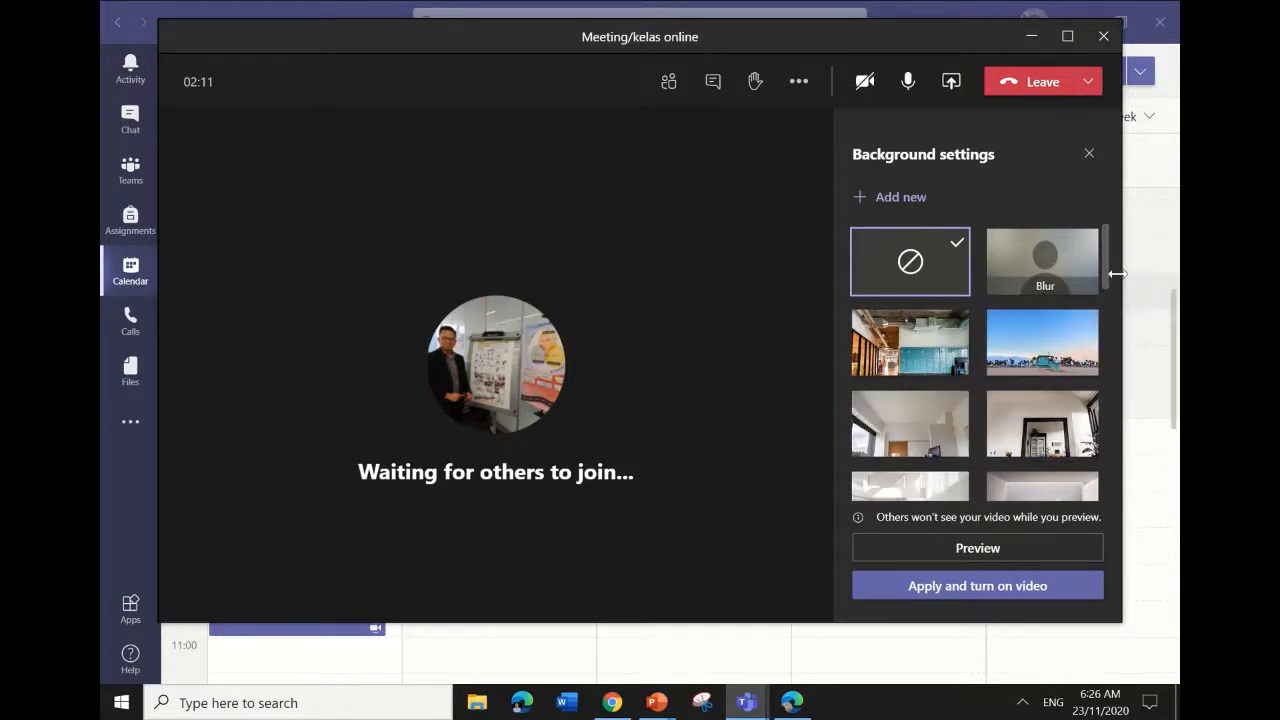
pyautogui.moveTo(1108, 273)
pyautogui.mouseDown()
pyautogui.moveTo(1132, 508)
pyautogui.moveTo(1141, 339)
pyautogui.moveTo(1106, 276)
pyautogui.mouseUp()
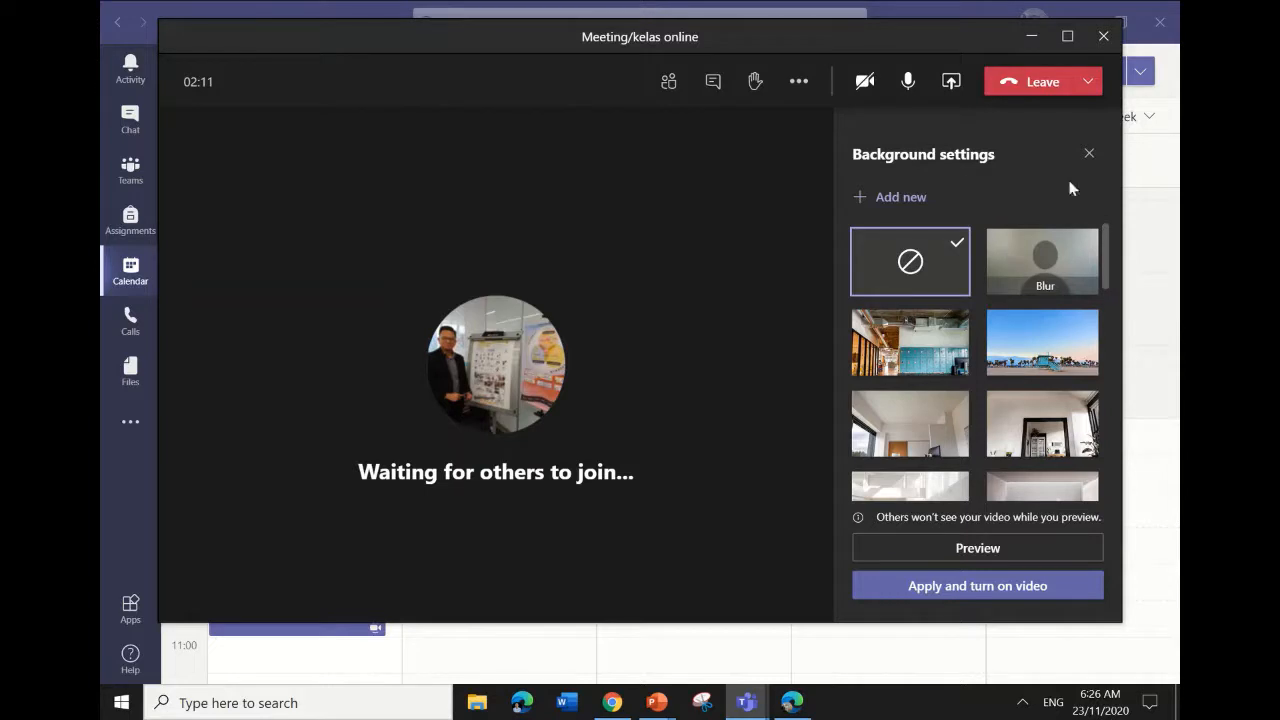
pyautogui.click(1089, 155)
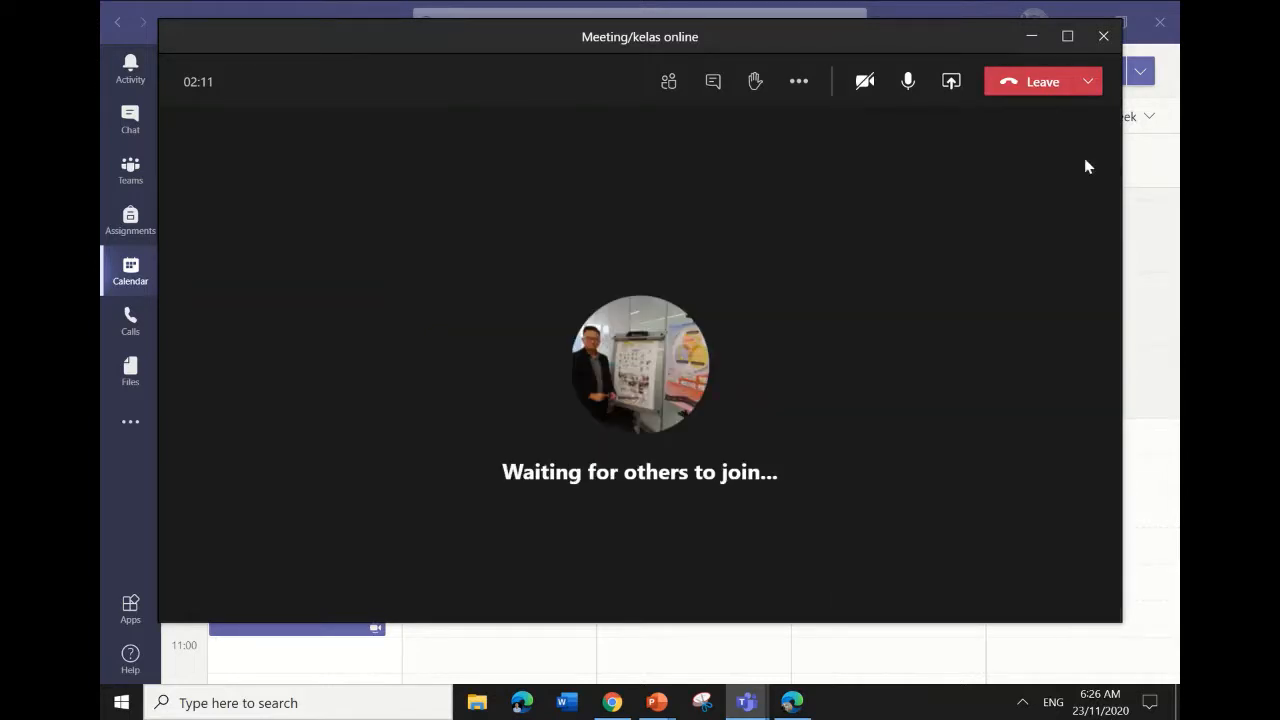
pyautogui.click(796, 88)
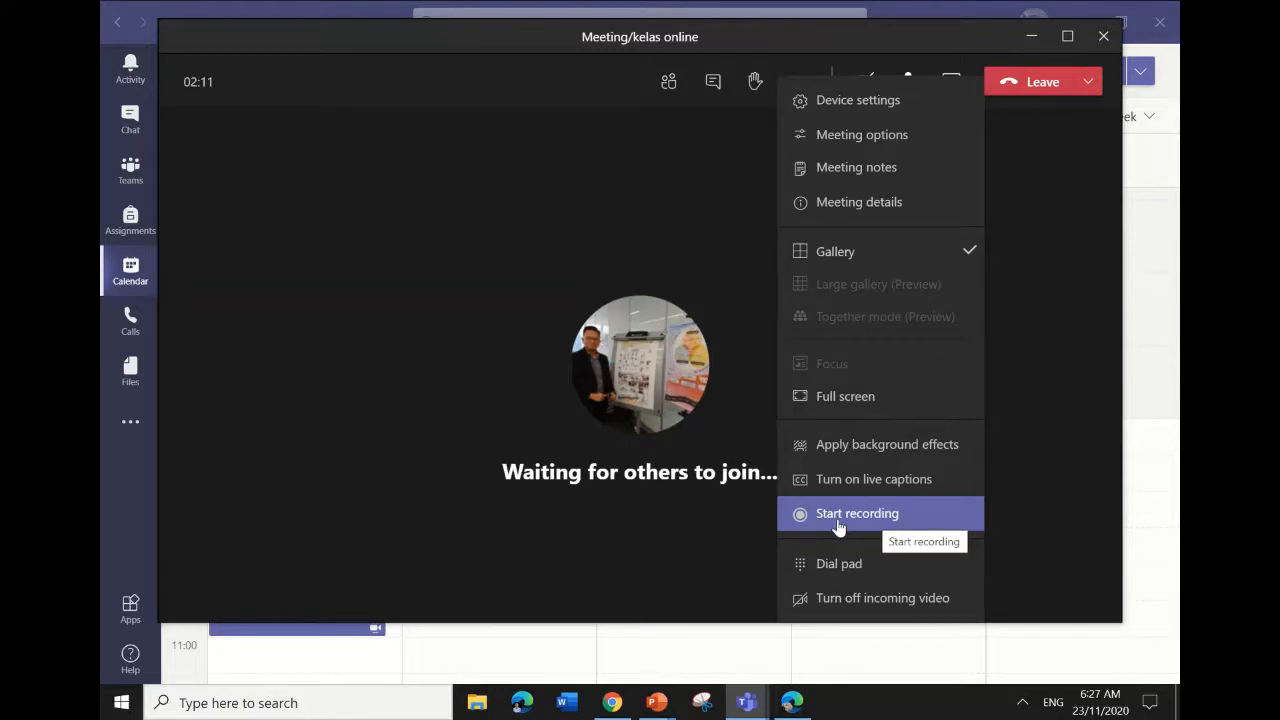
# Record the meeting briefly, then stop the recording so it saves to the meeting chat.
pyautogui.click(838, 515)
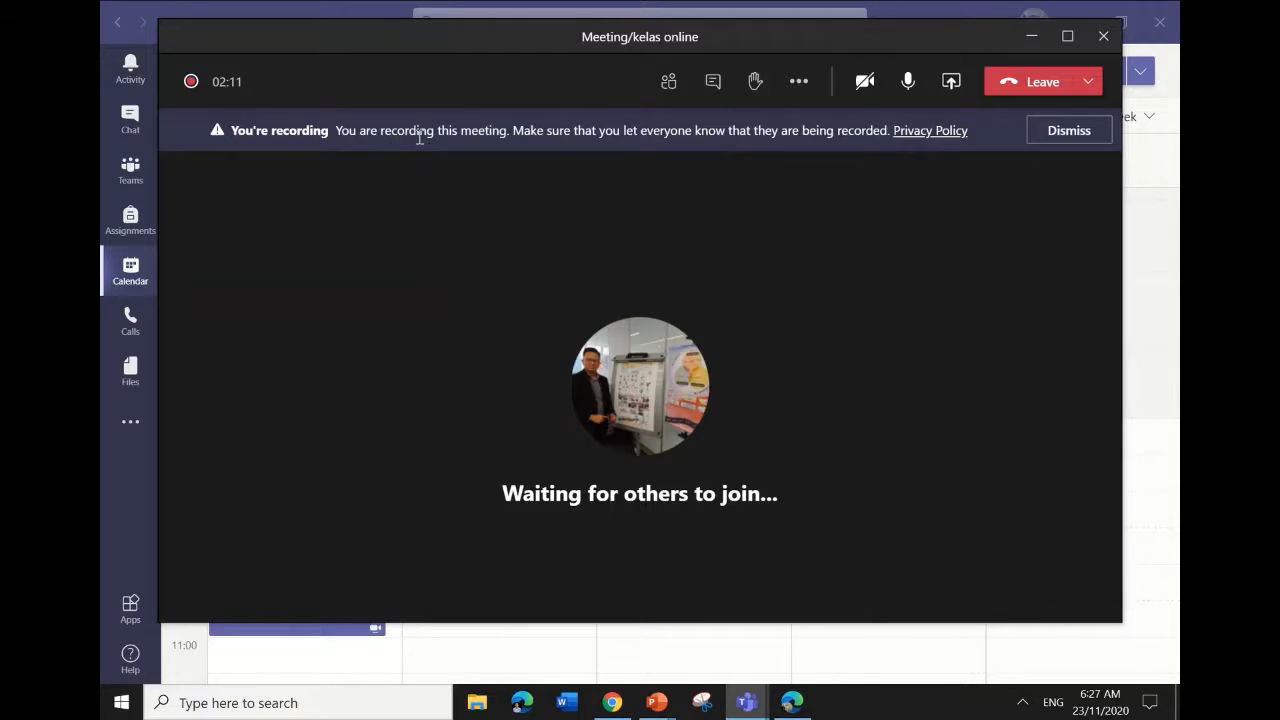
pyautogui.click(709, 96)
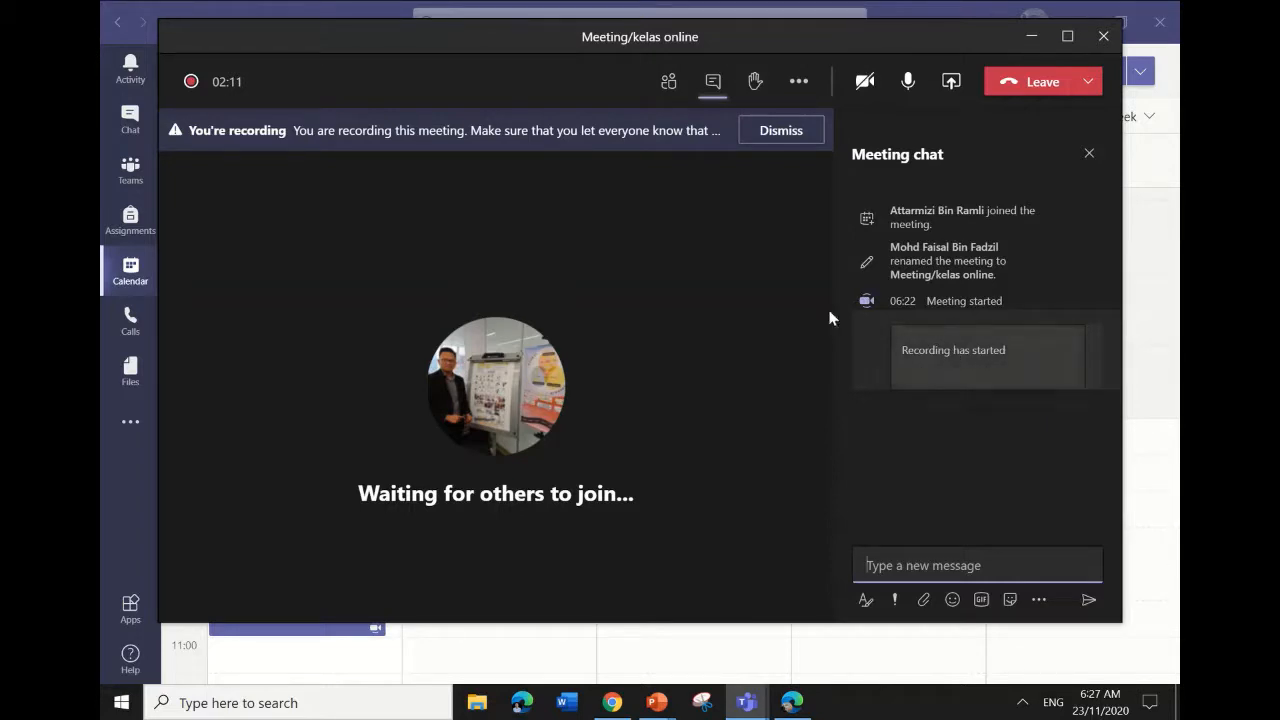
pyautogui.click(797, 80)
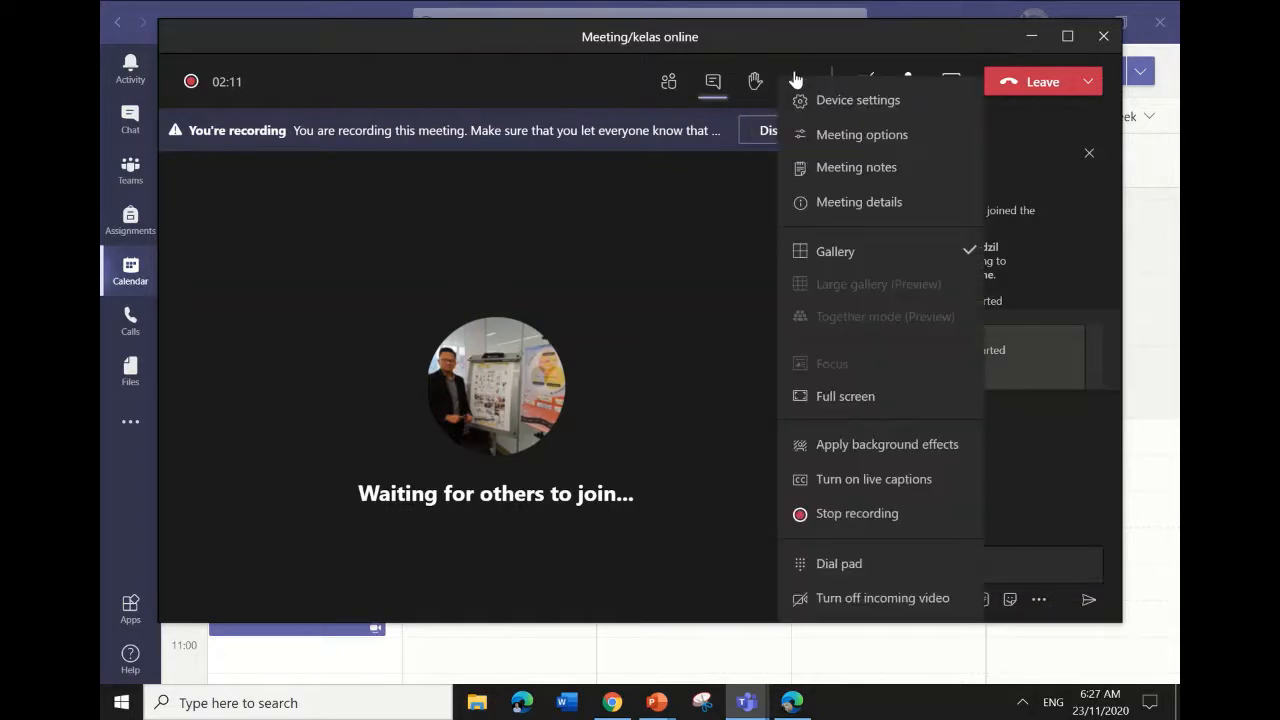
pyautogui.click(836, 510)
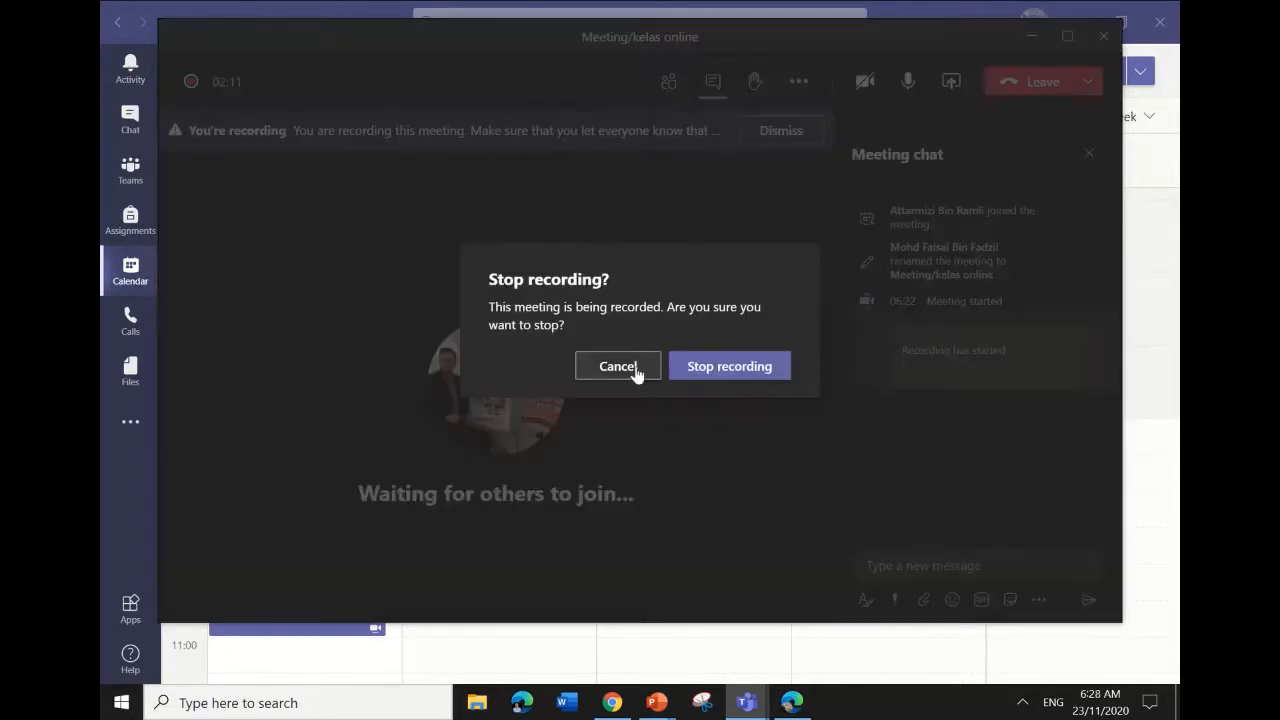
pyautogui.click(712, 372)
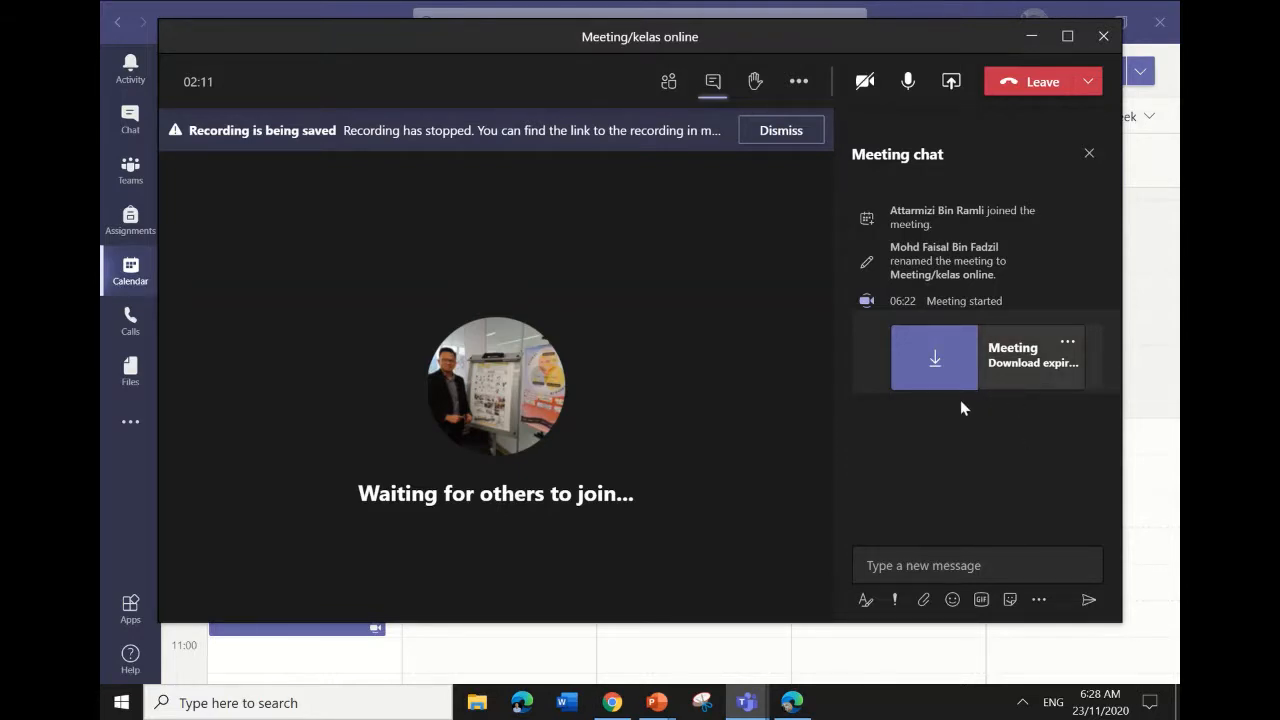
# Look at the saved recording's options menu, dismiss it, and bring up the Share content choices.
pyautogui.click(1067, 344)
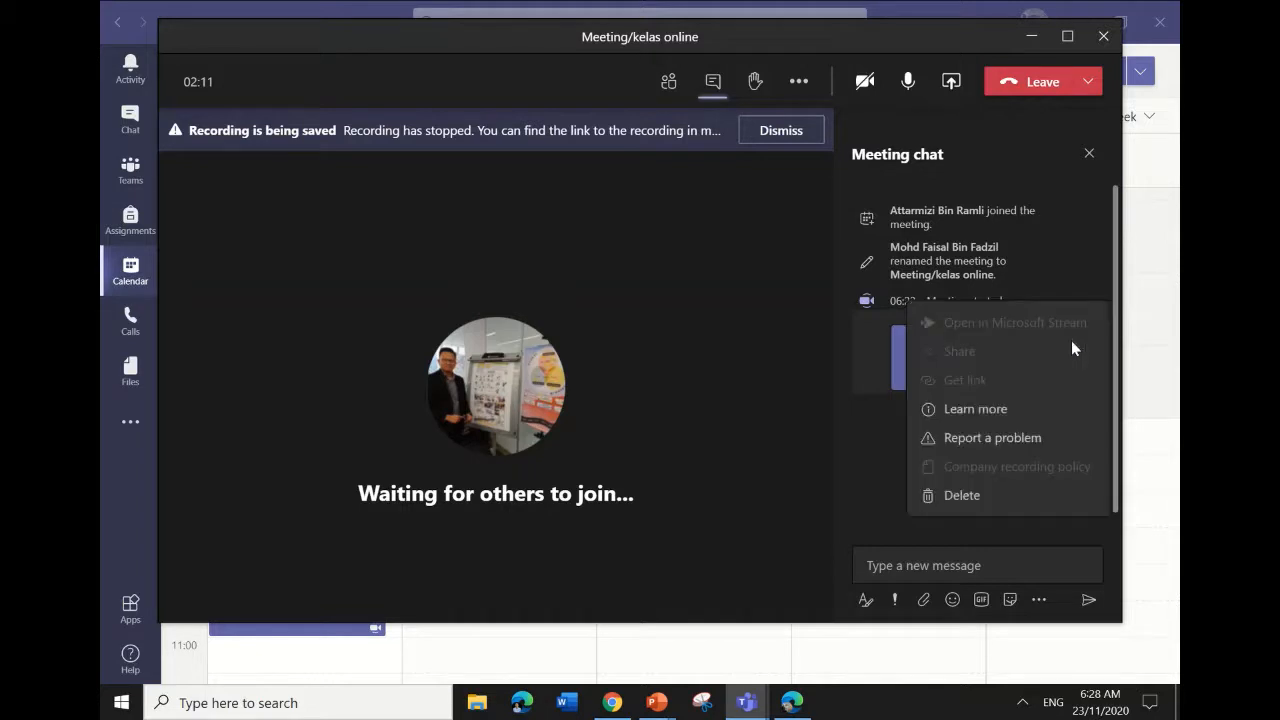
pyautogui.click(1078, 283)
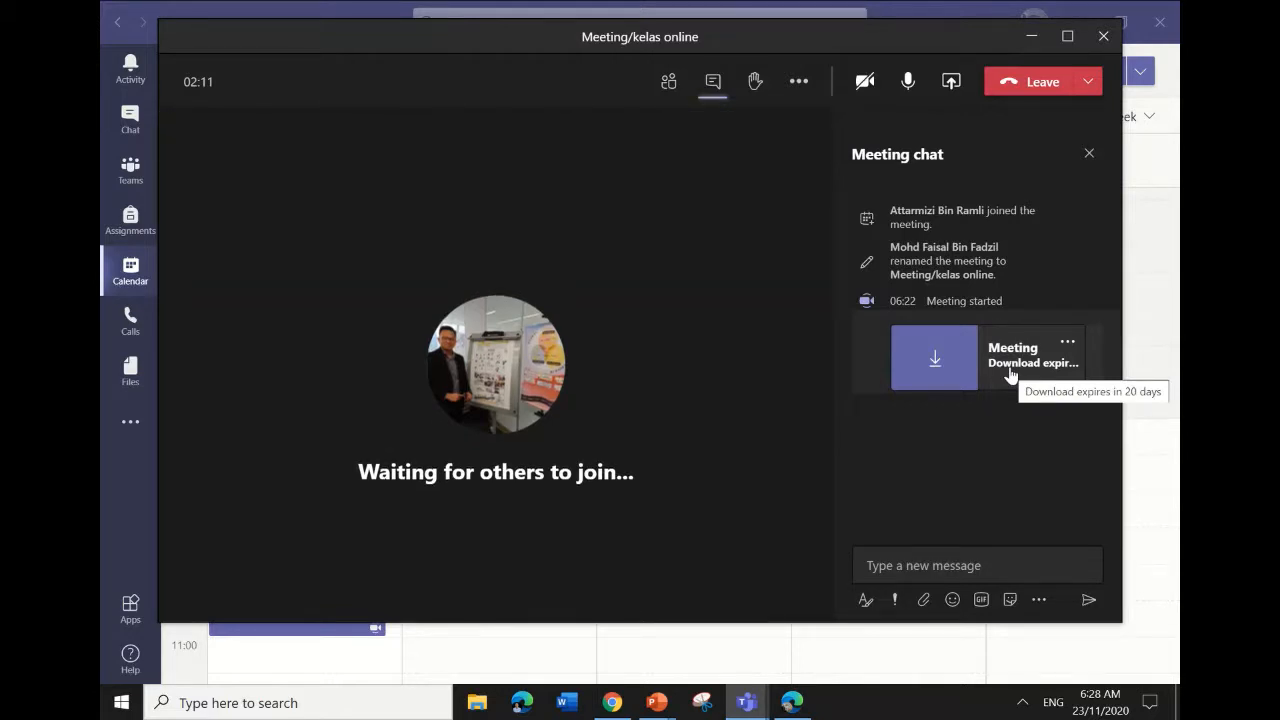
pyautogui.click(948, 86)
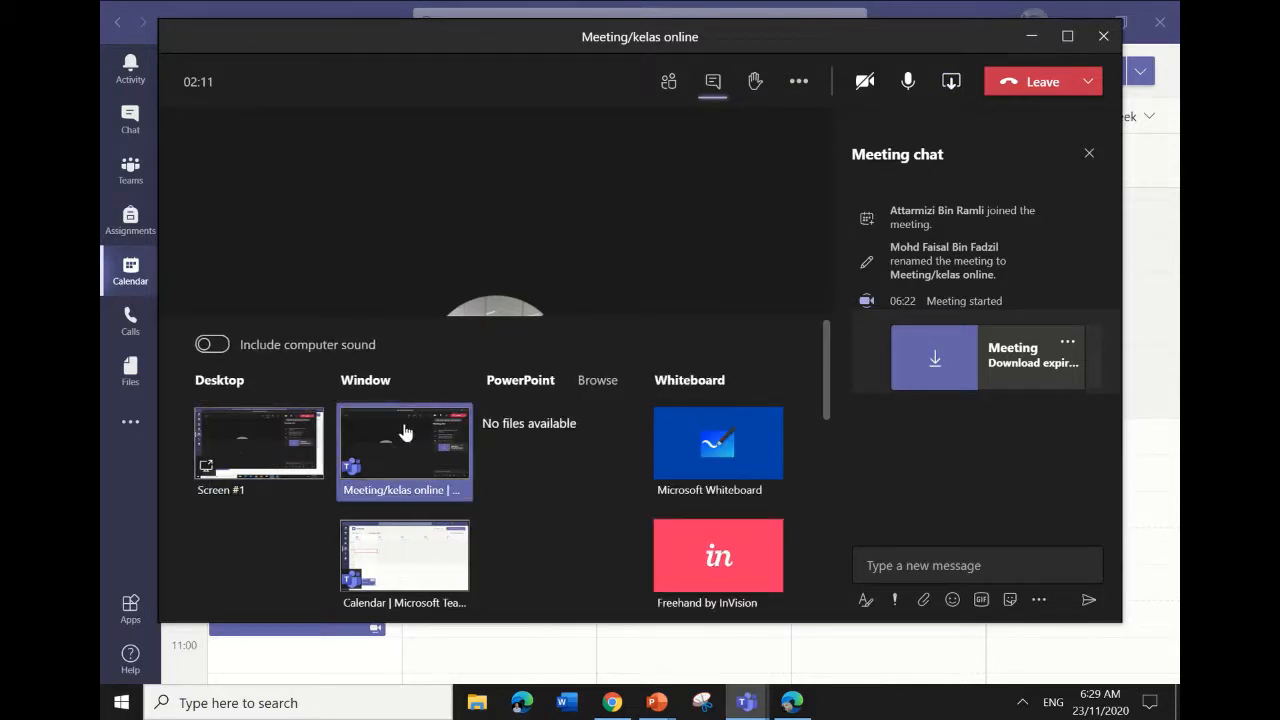
# Share Screen #1 with computer sound left off, try Microsoft Whiteboard, and maximize the meeting window.
pyautogui.click(265, 480)
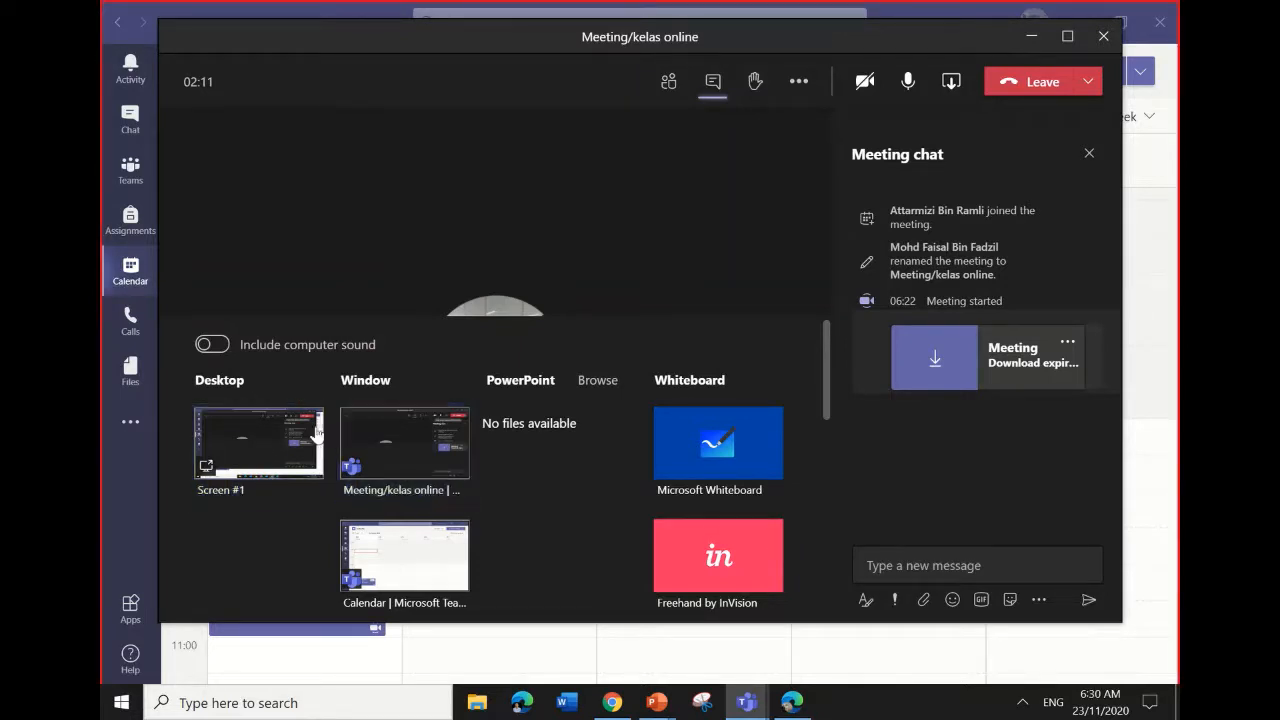
pyautogui.click(222, 359)
pyautogui.click(265, 356)
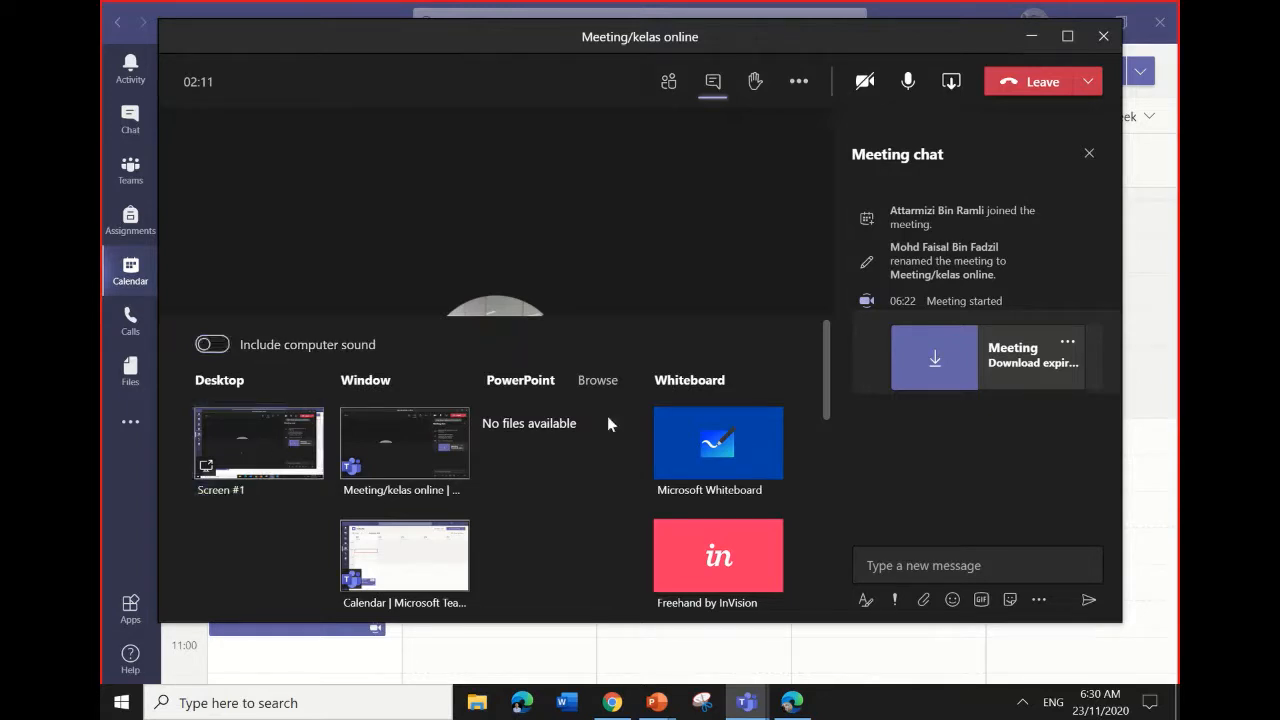
pyautogui.click(713, 447)
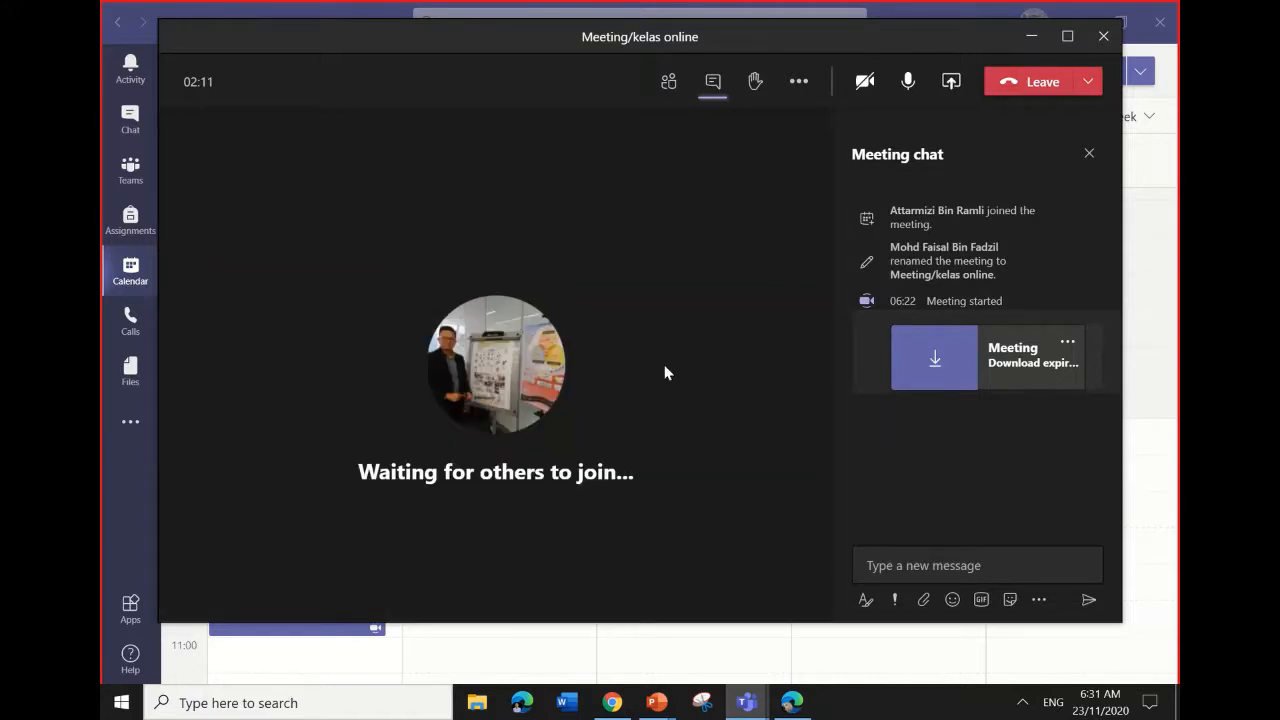
pyautogui.click(1067, 36)
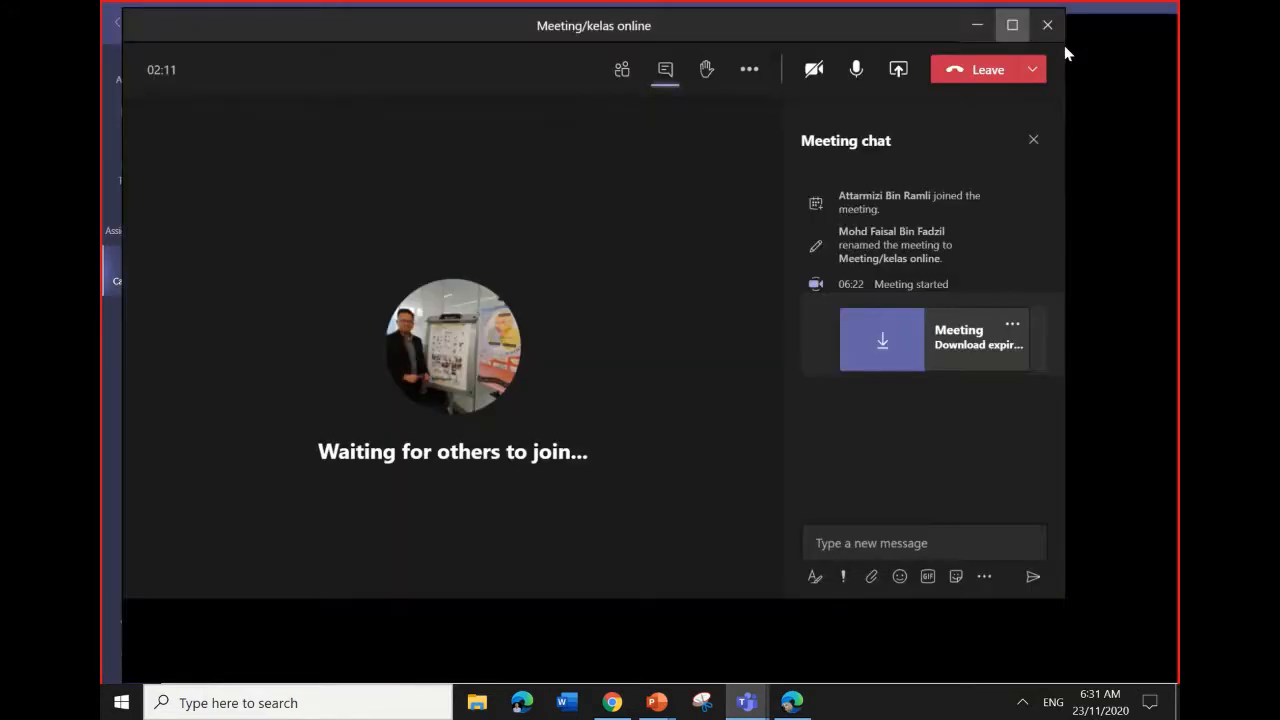